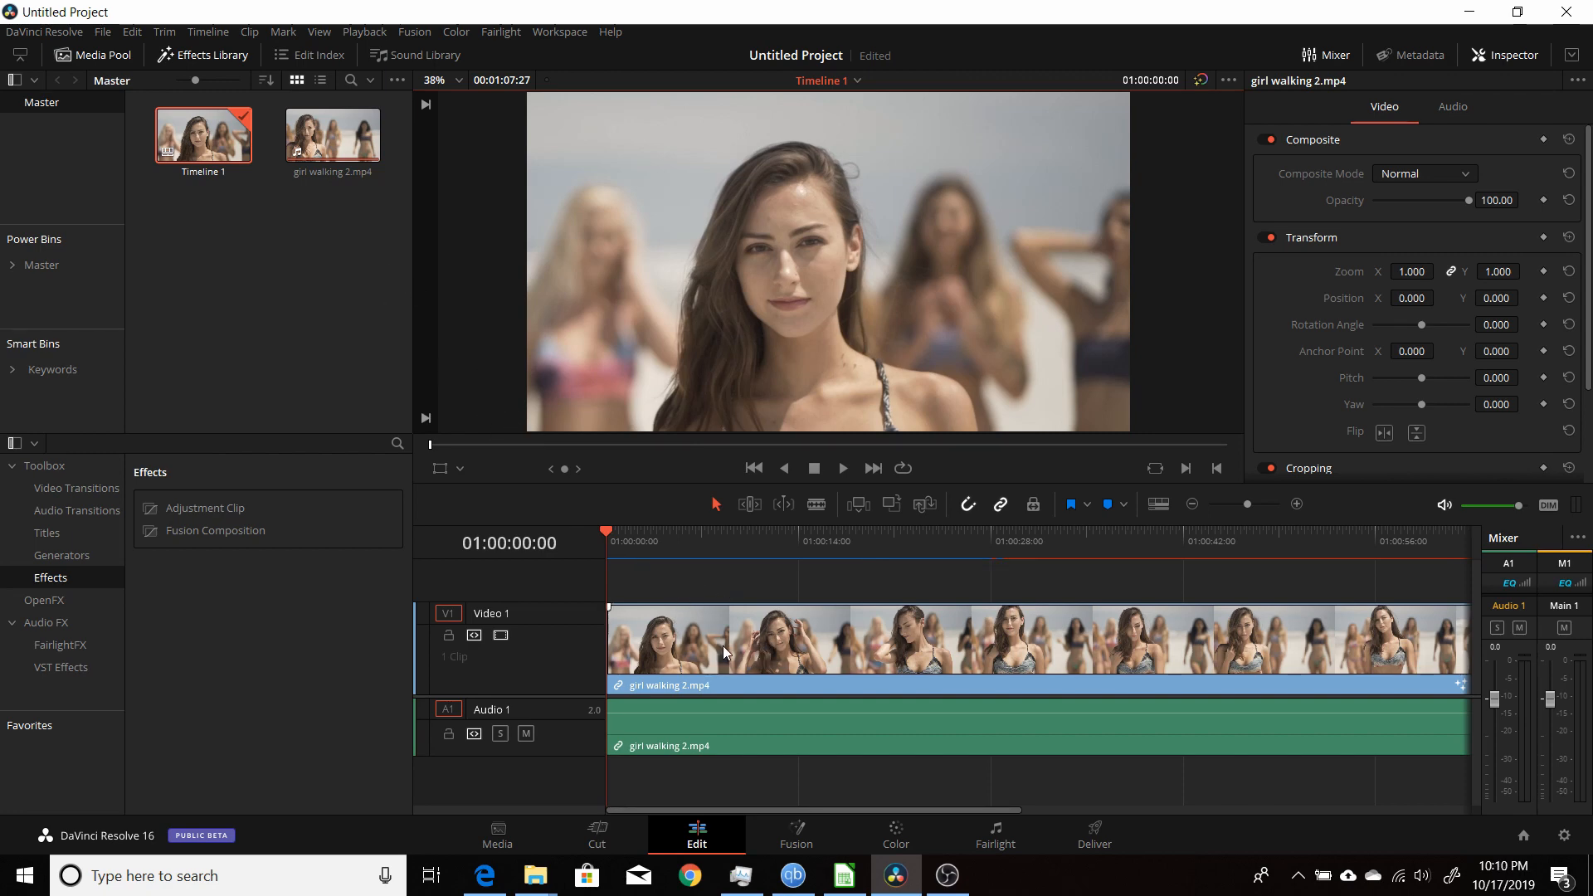
# Step: In the Fusion page, add a Paint node and connect a new Background node into its input
pyautogui.click(791, 834)
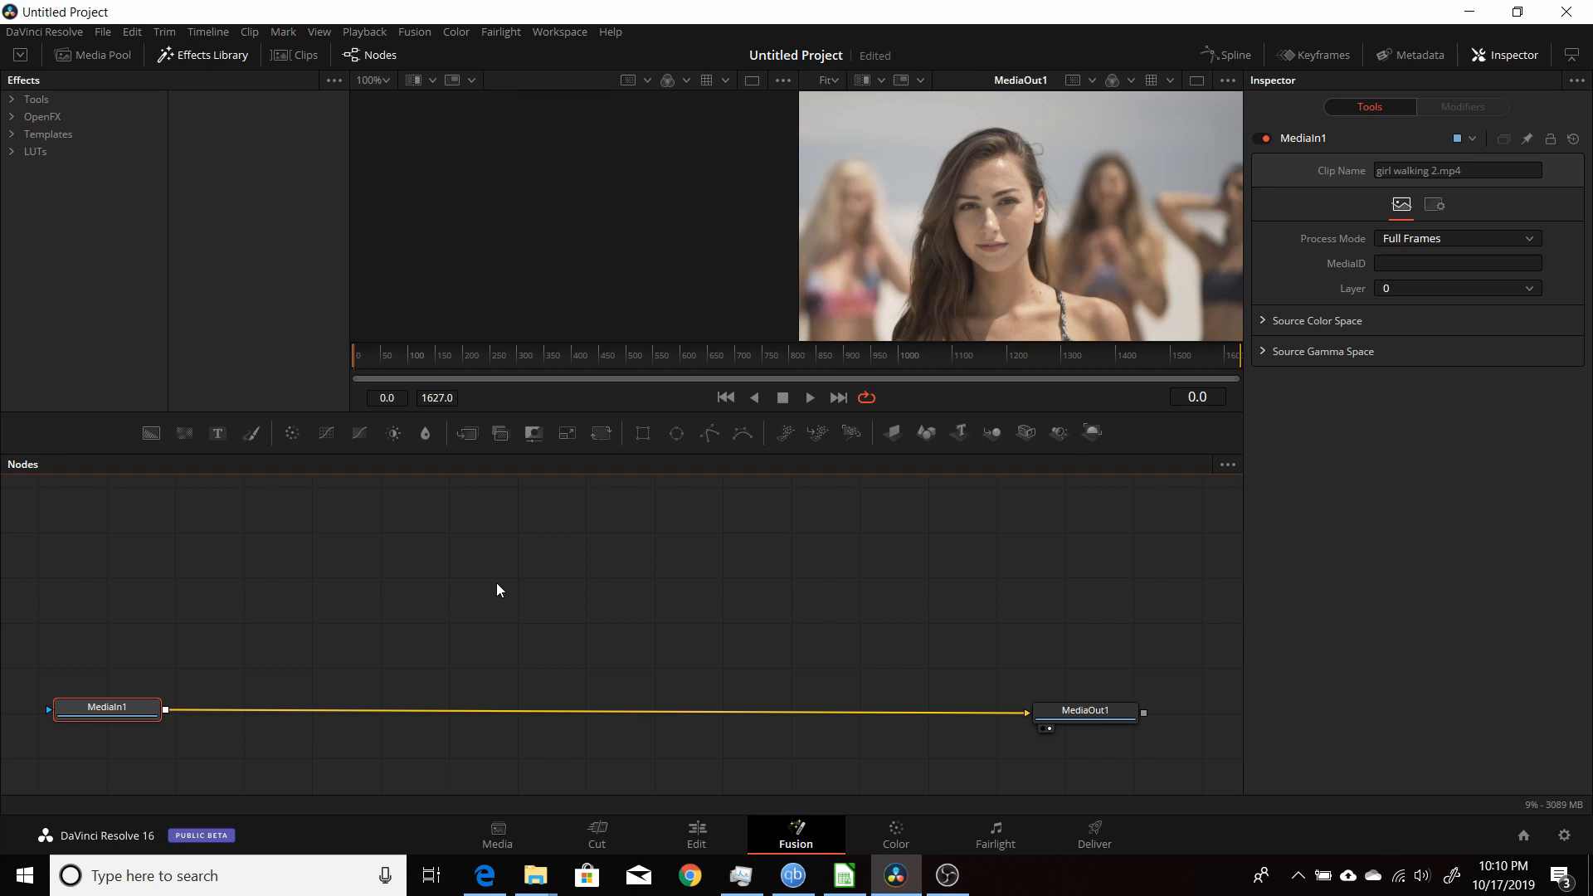
pyautogui.click(184, 512)
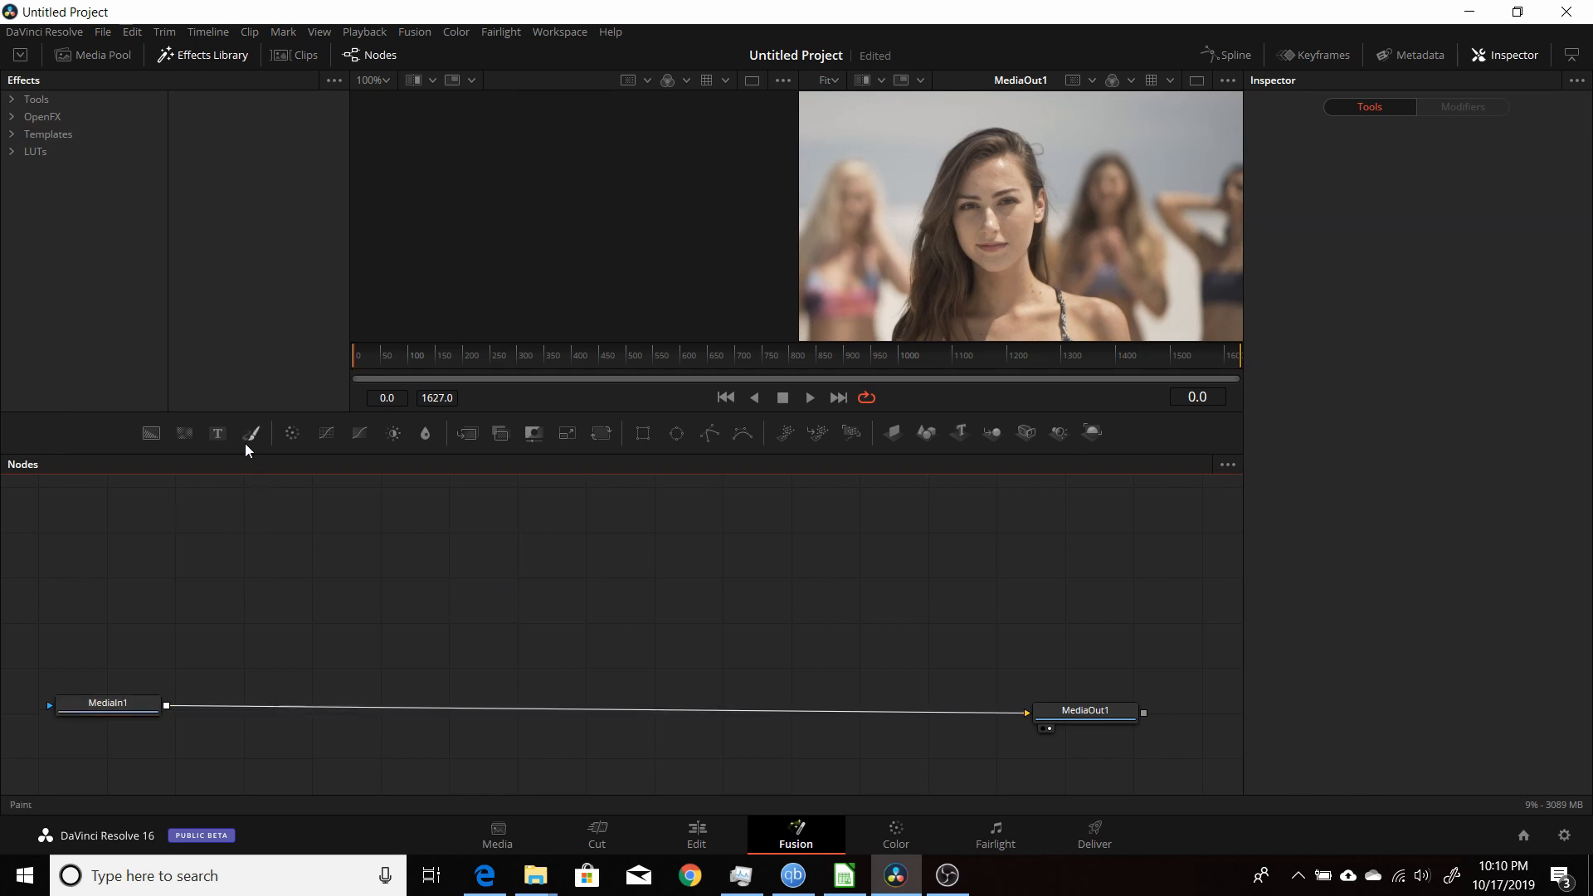
pyautogui.moveTo(251, 432); pyautogui.dragTo(243, 594)
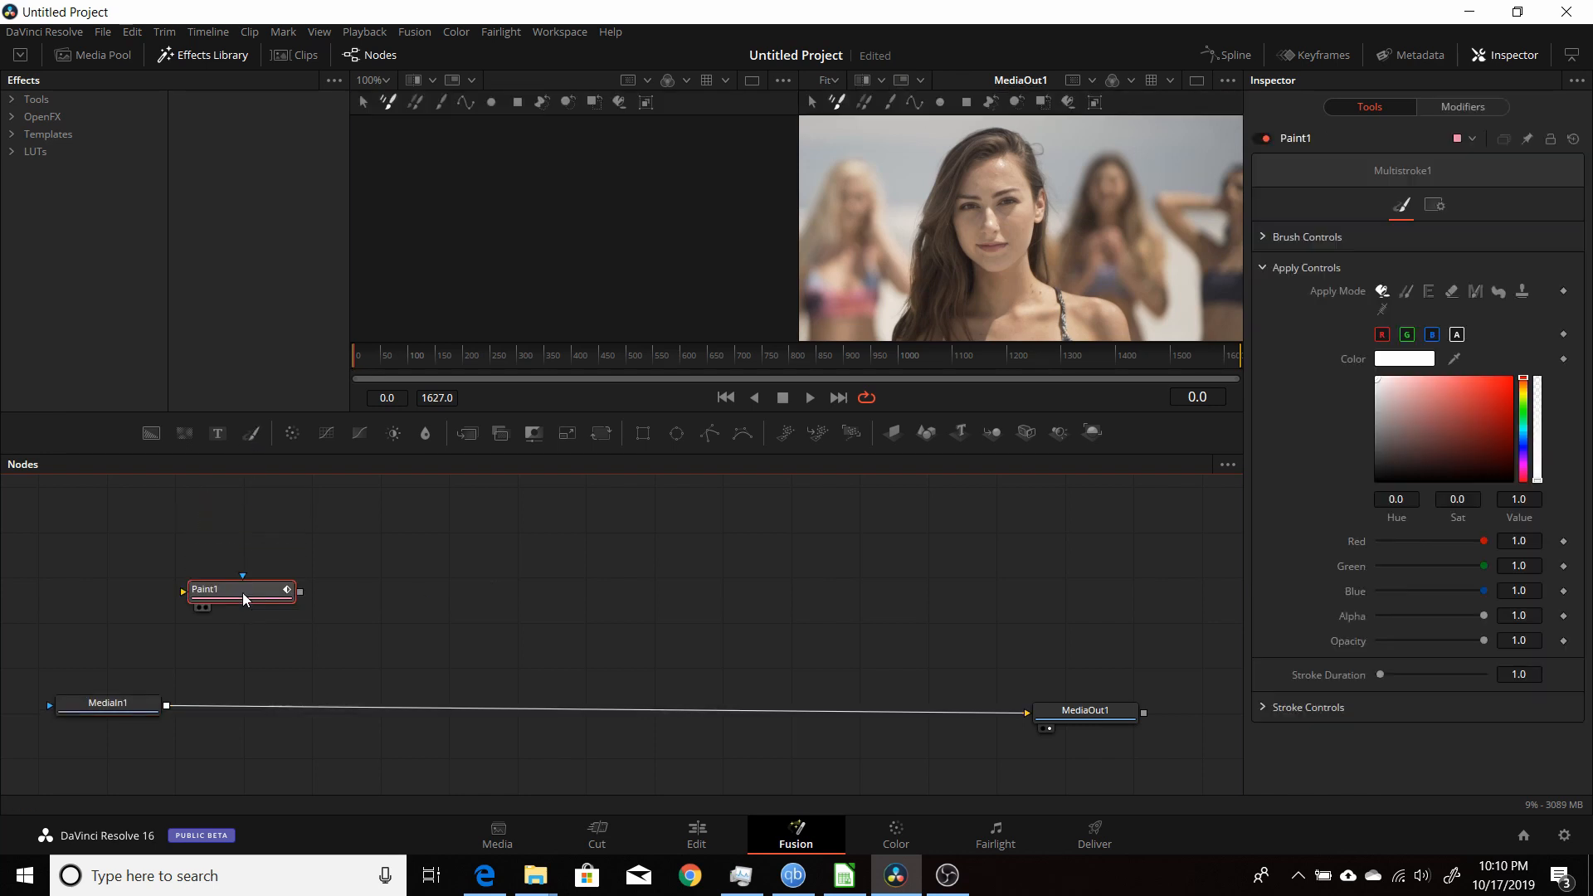
pyautogui.moveTo(143, 435)
pyautogui.mouseDown()
pyautogui.moveTo(62, 569)
pyautogui.moveTo(230, 591)
pyautogui.mouseUp()
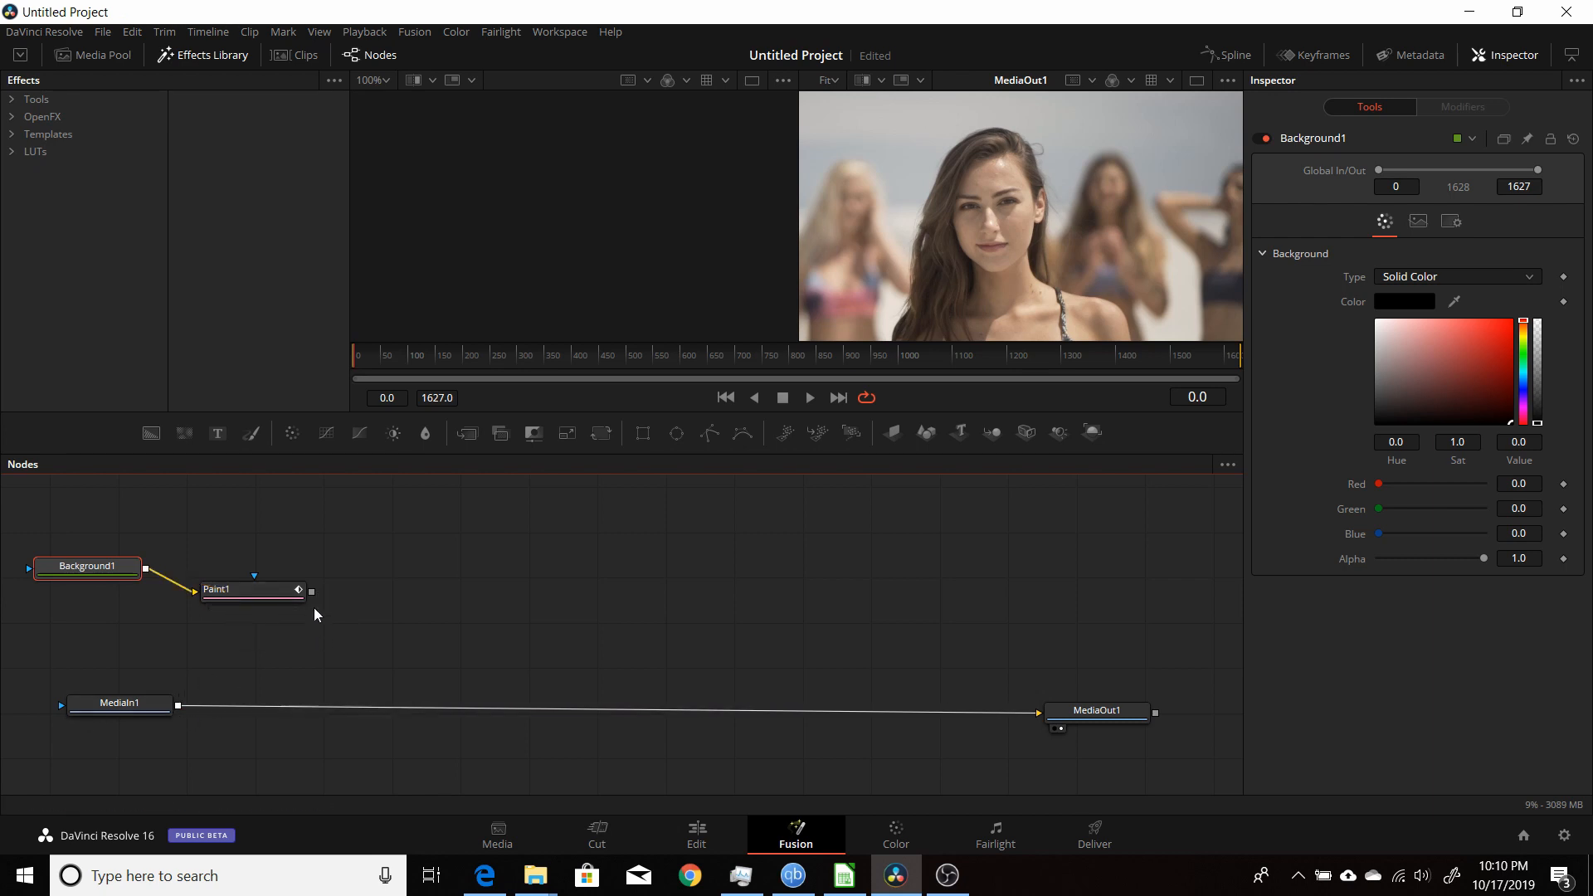
# Step: Merge the Paint1 output over MediaIn1 and space out the Paint1 and MediaIn1 nodes in the graph
pyautogui.moveTo(311, 592)
pyautogui.mouseDown()
pyautogui.moveTo(147, 710)
pyautogui.moveTo(175, 708)
pyautogui.mouseUp()
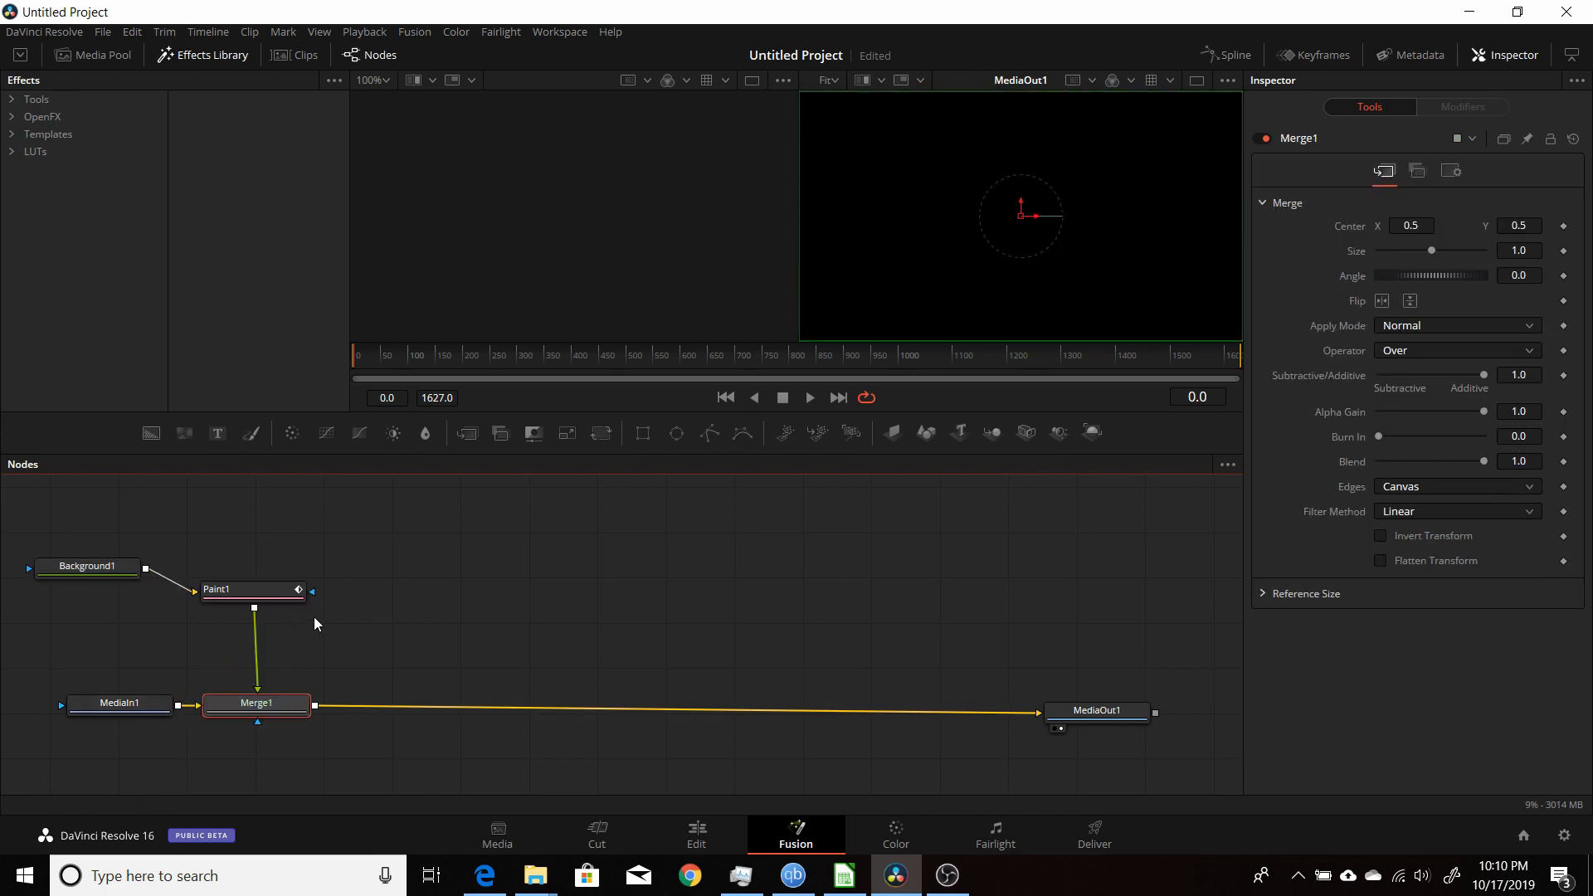
pyautogui.moveTo(268, 594); pyautogui.dragTo(280, 579)
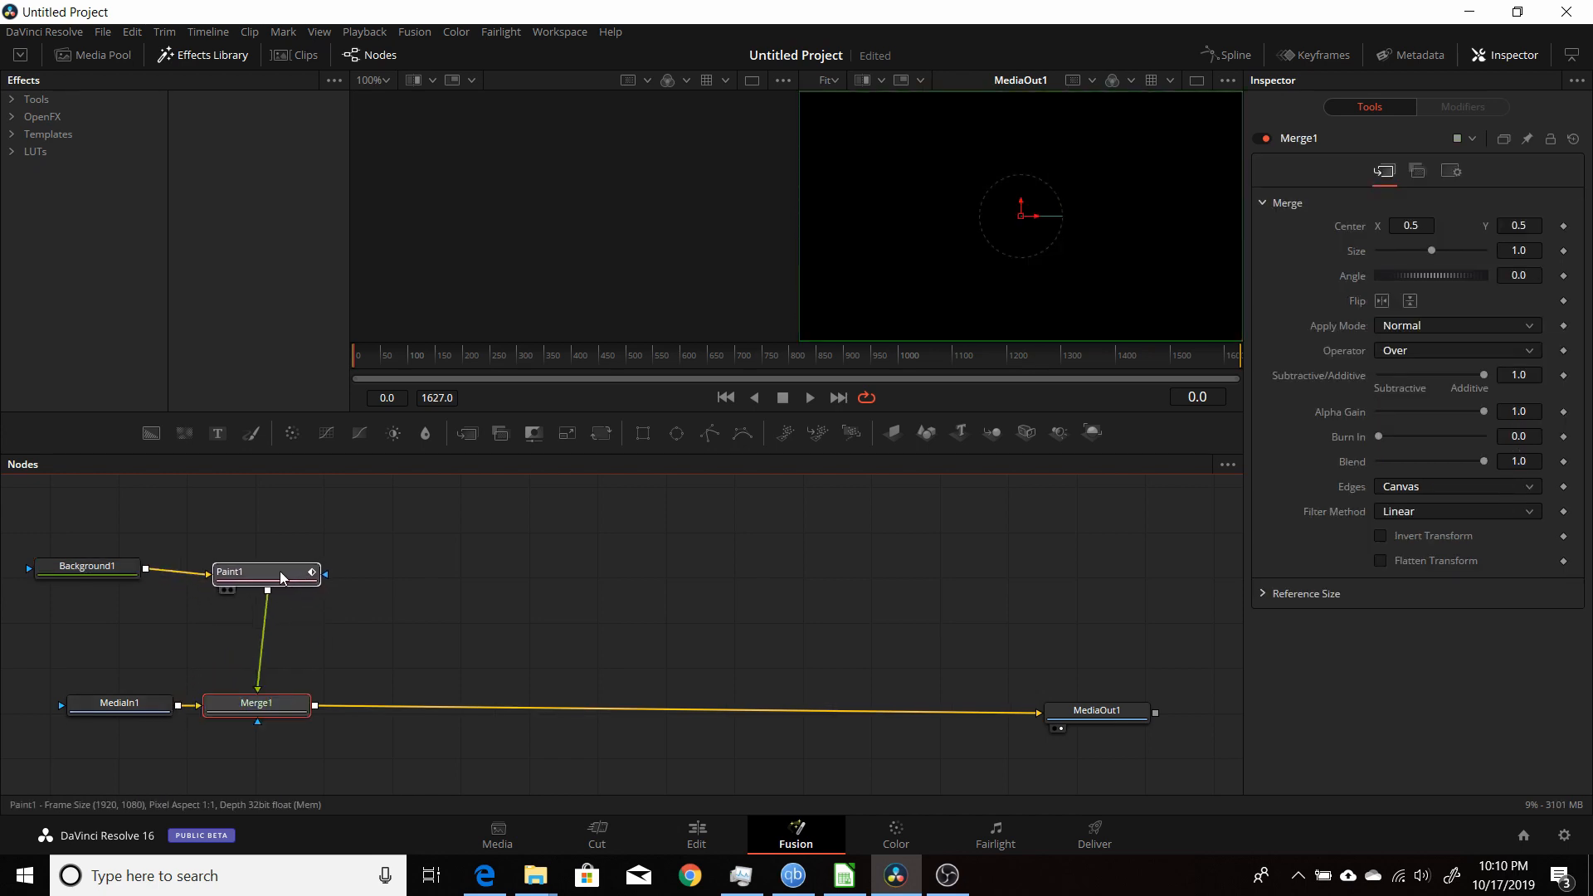
pyautogui.click(281, 571)
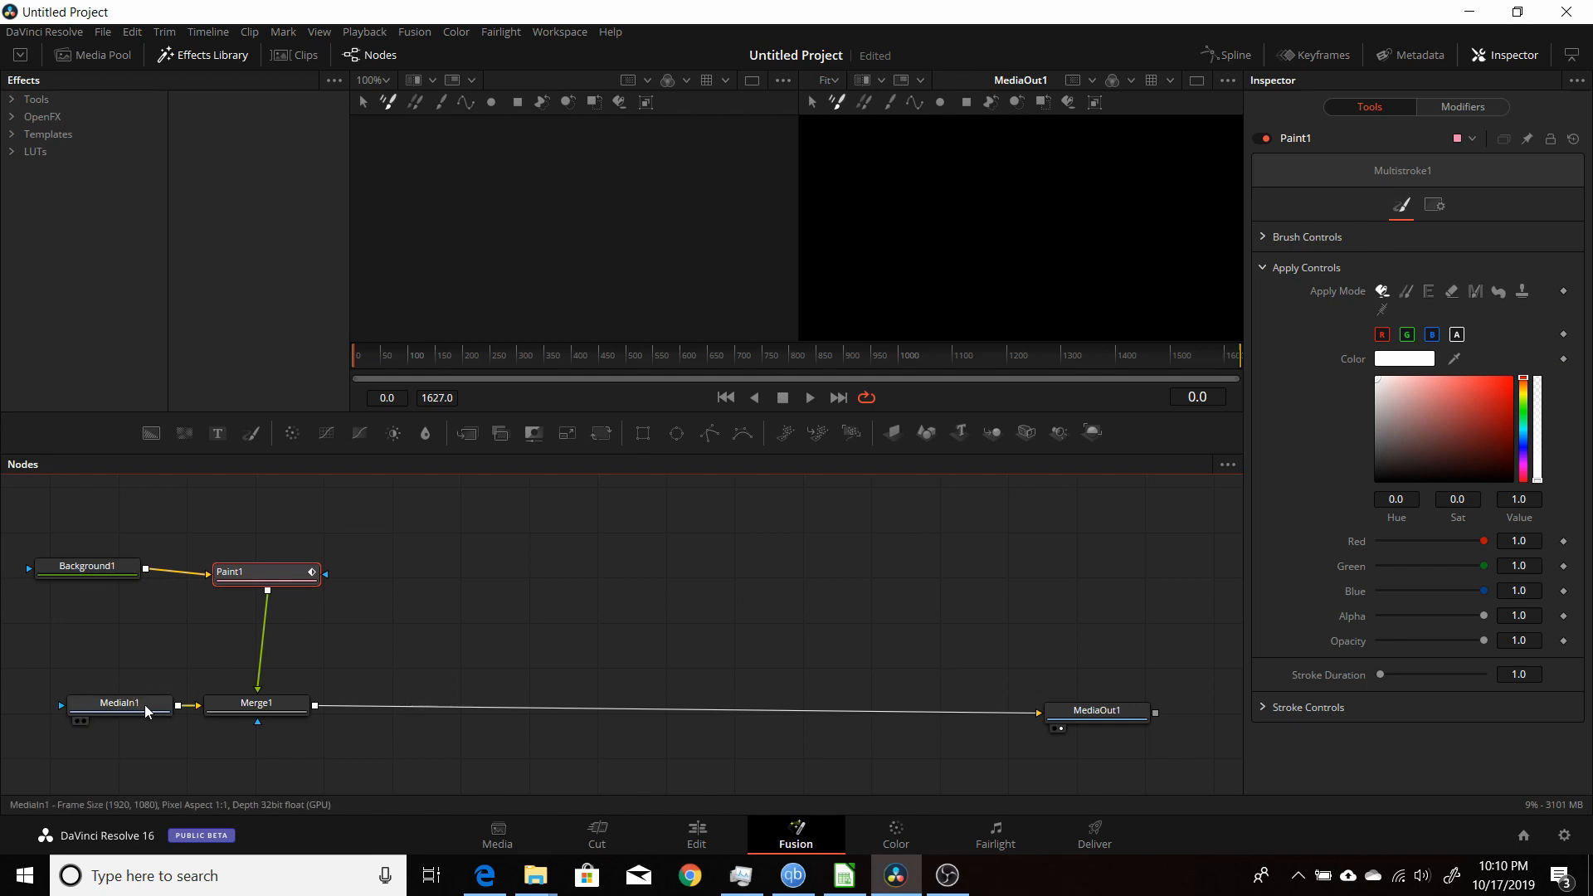
pyautogui.moveTo(145, 704); pyautogui.dragTo(132, 706)
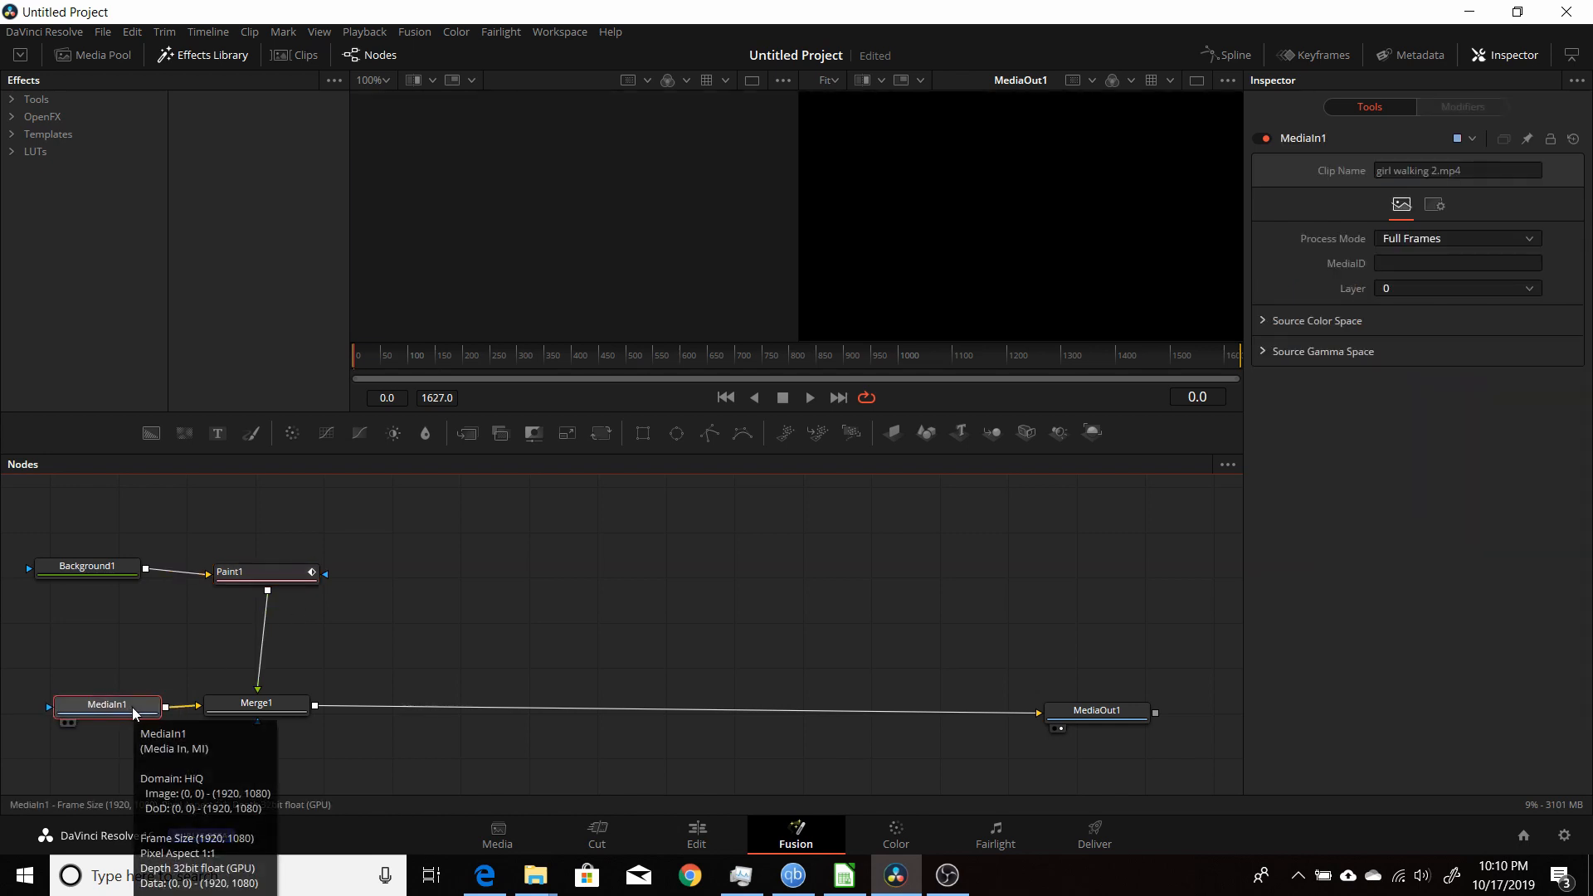
# Step: Make the Background1 node fully transparent by setting its alpha to 0.0
pyautogui.moveTo(120, 565); pyautogui.dragTo(129, 572)
pyautogui.click(129, 573)
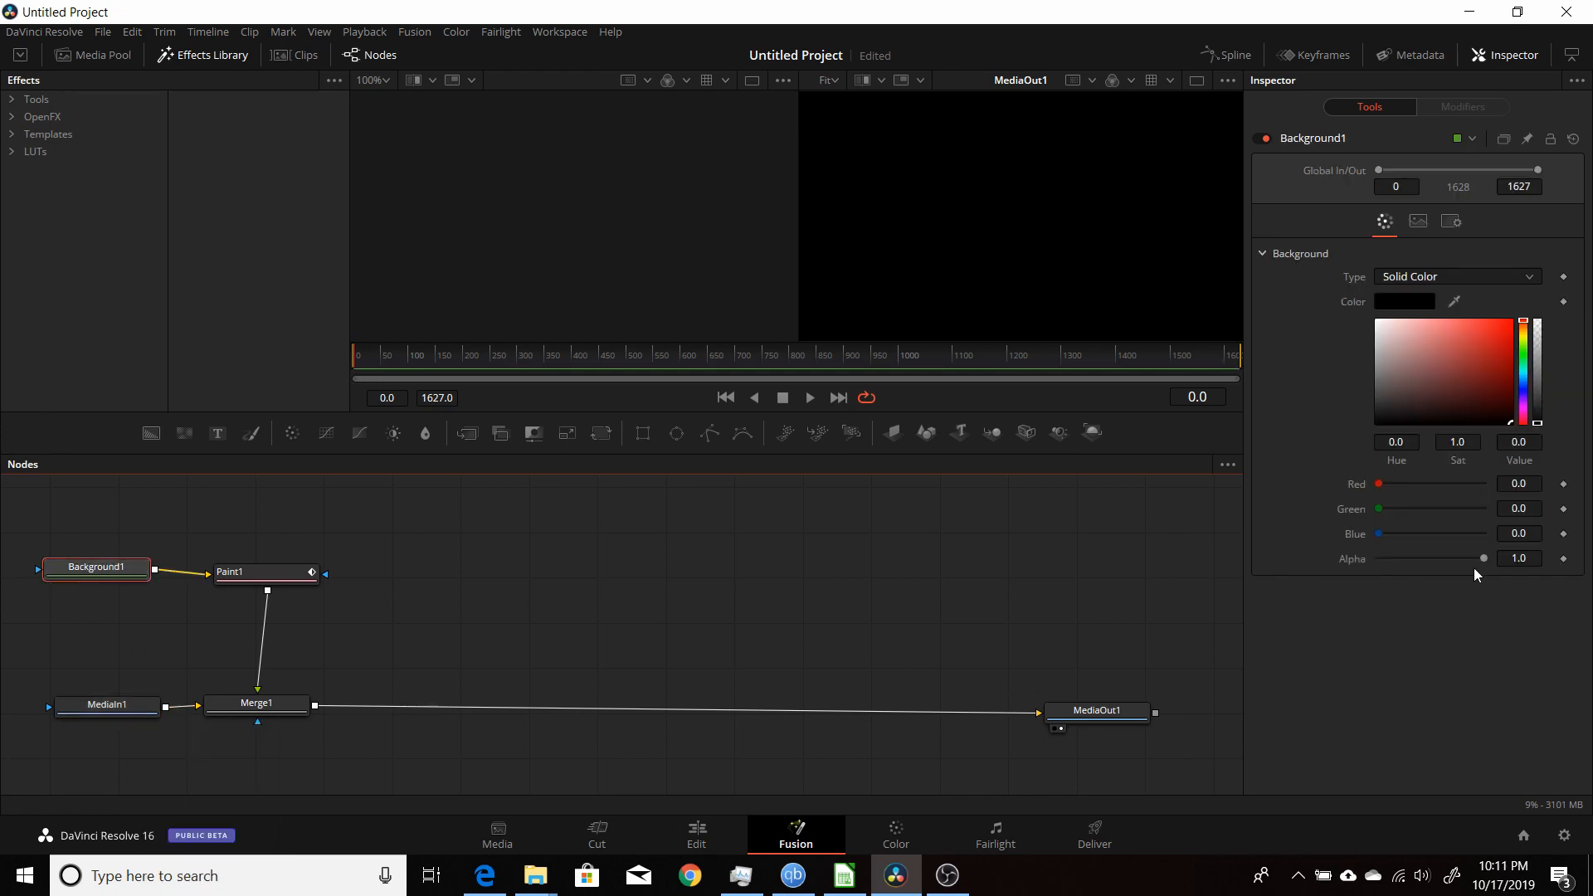
pyautogui.moveTo(1482, 559); pyautogui.dragTo(1376, 580)
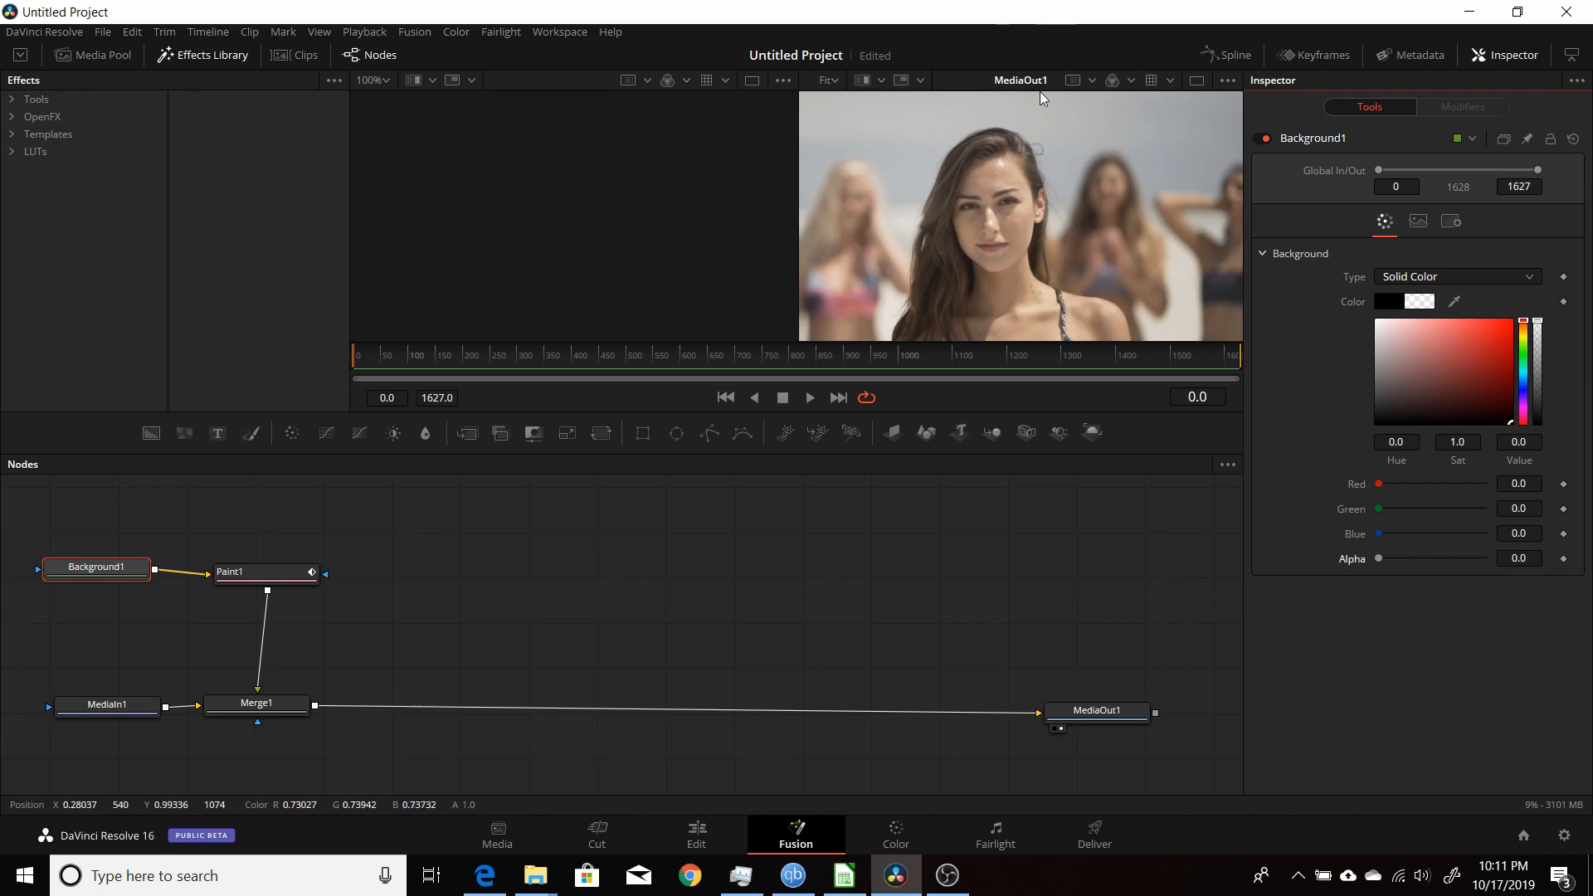
# Step: Show Paint1 in the empty viewer and choose the Stroke paint tool
pyautogui.click(271, 574)
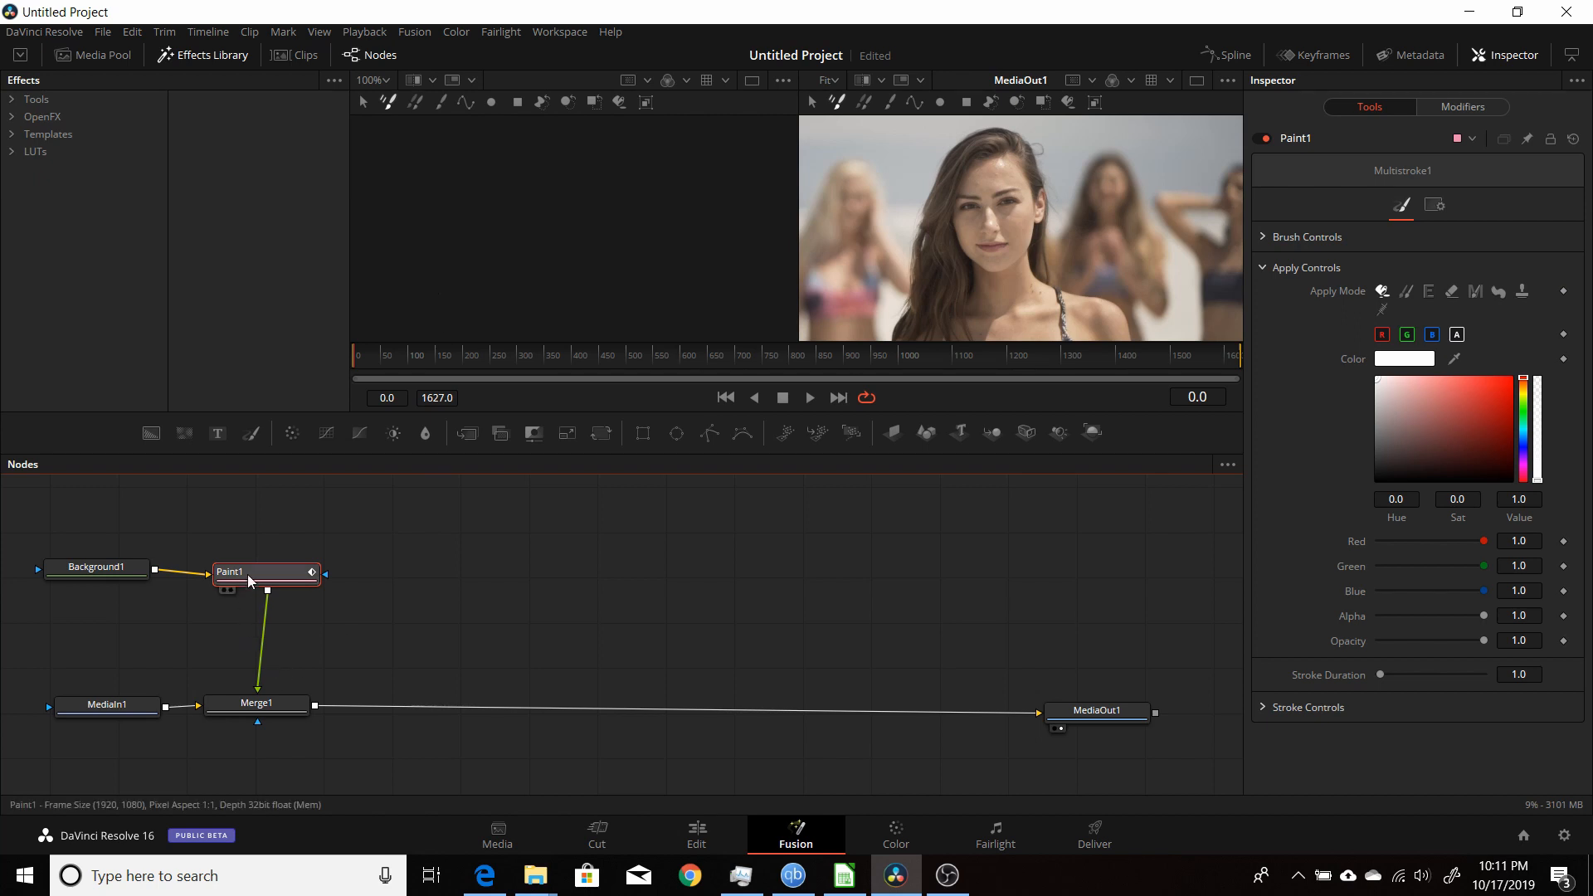
pyautogui.press('1')
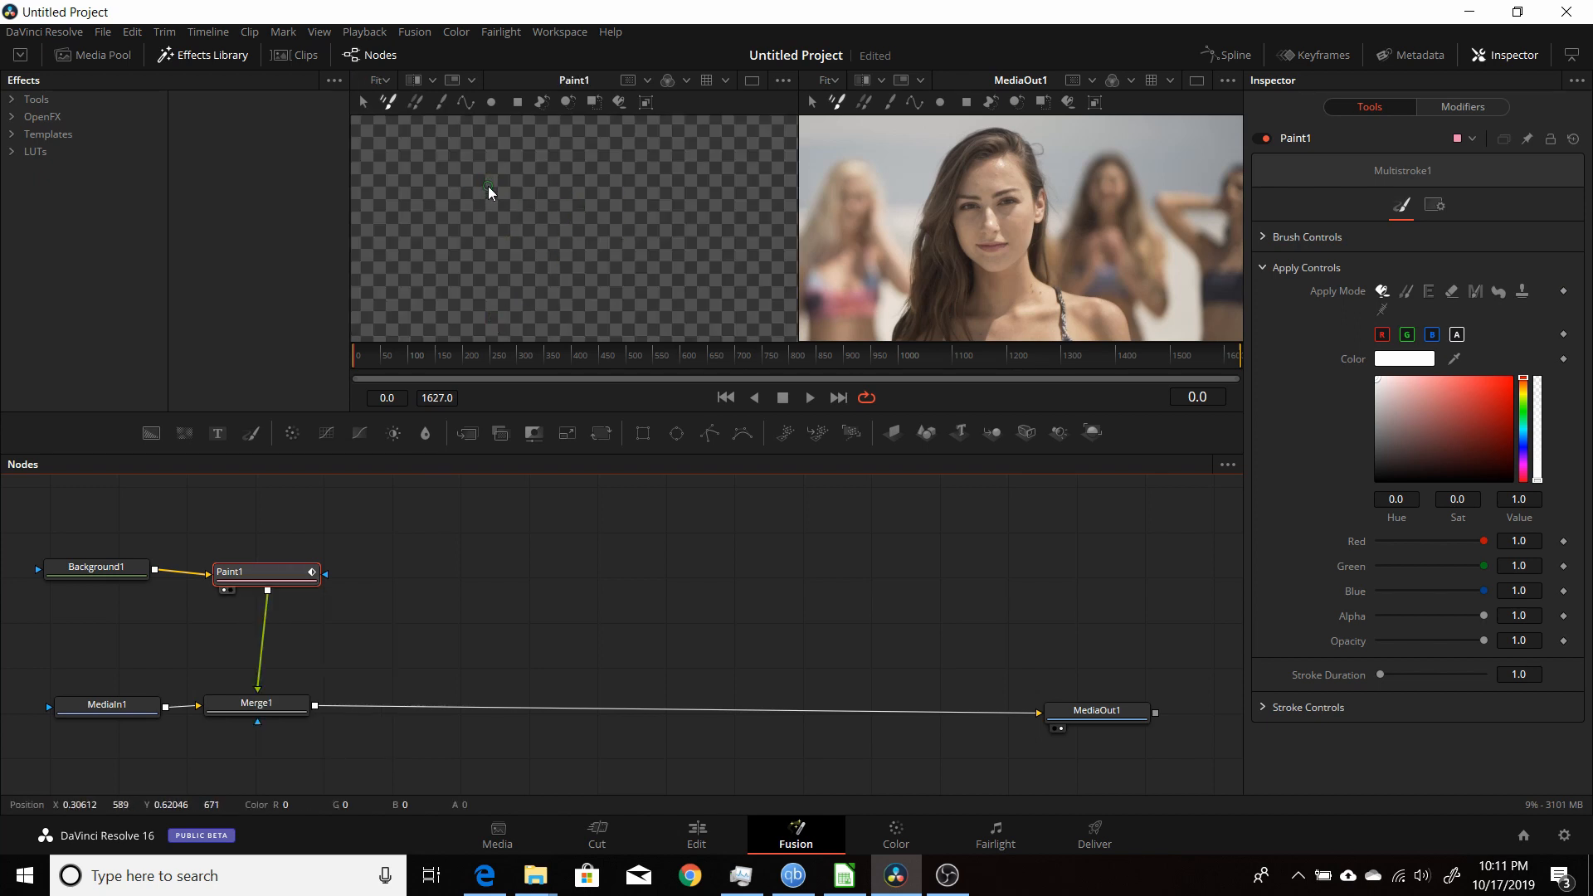
pyautogui.click(441, 102)
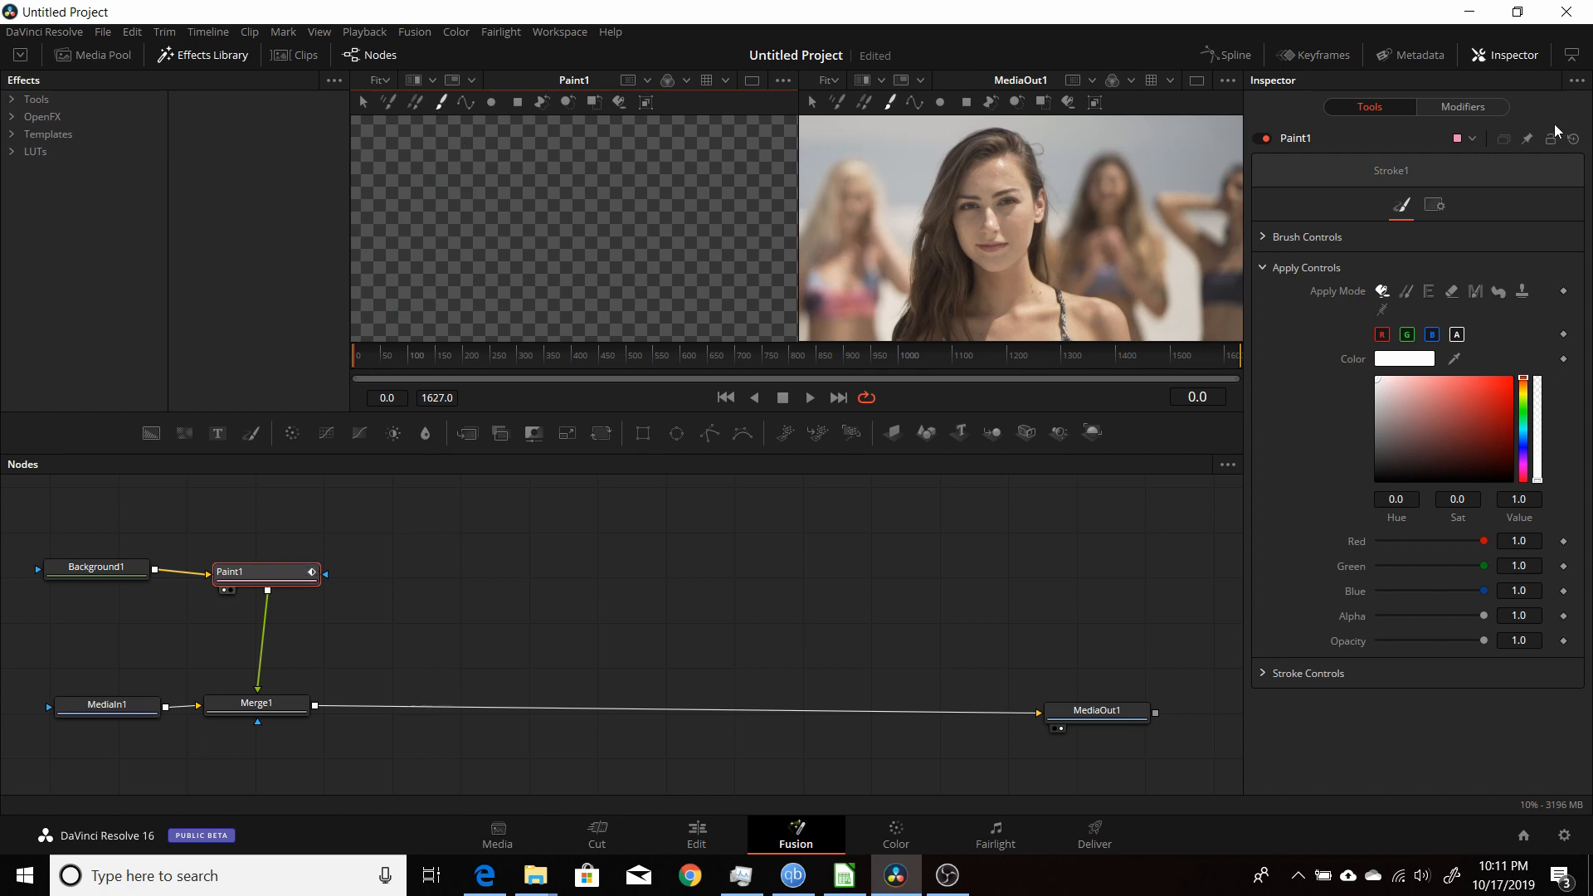
# Step: In the stroke's modifier settings, set a red colour with saturation 0.873 and value 0.882, and a brush size of 0.0252
pyautogui.click(1480, 108)
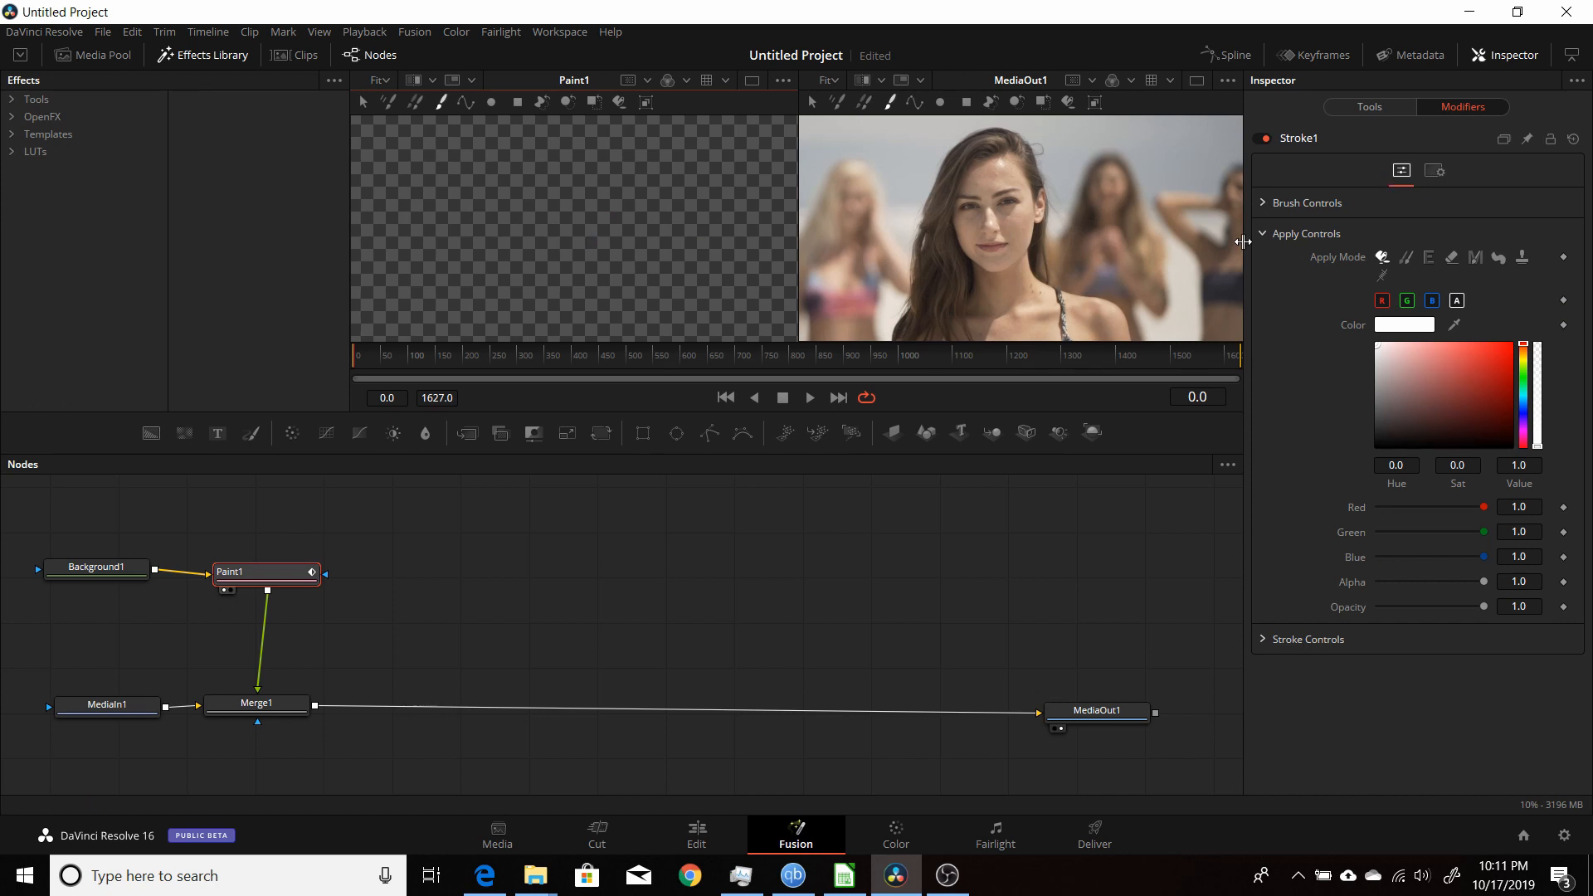
pyautogui.click(1263, 204)
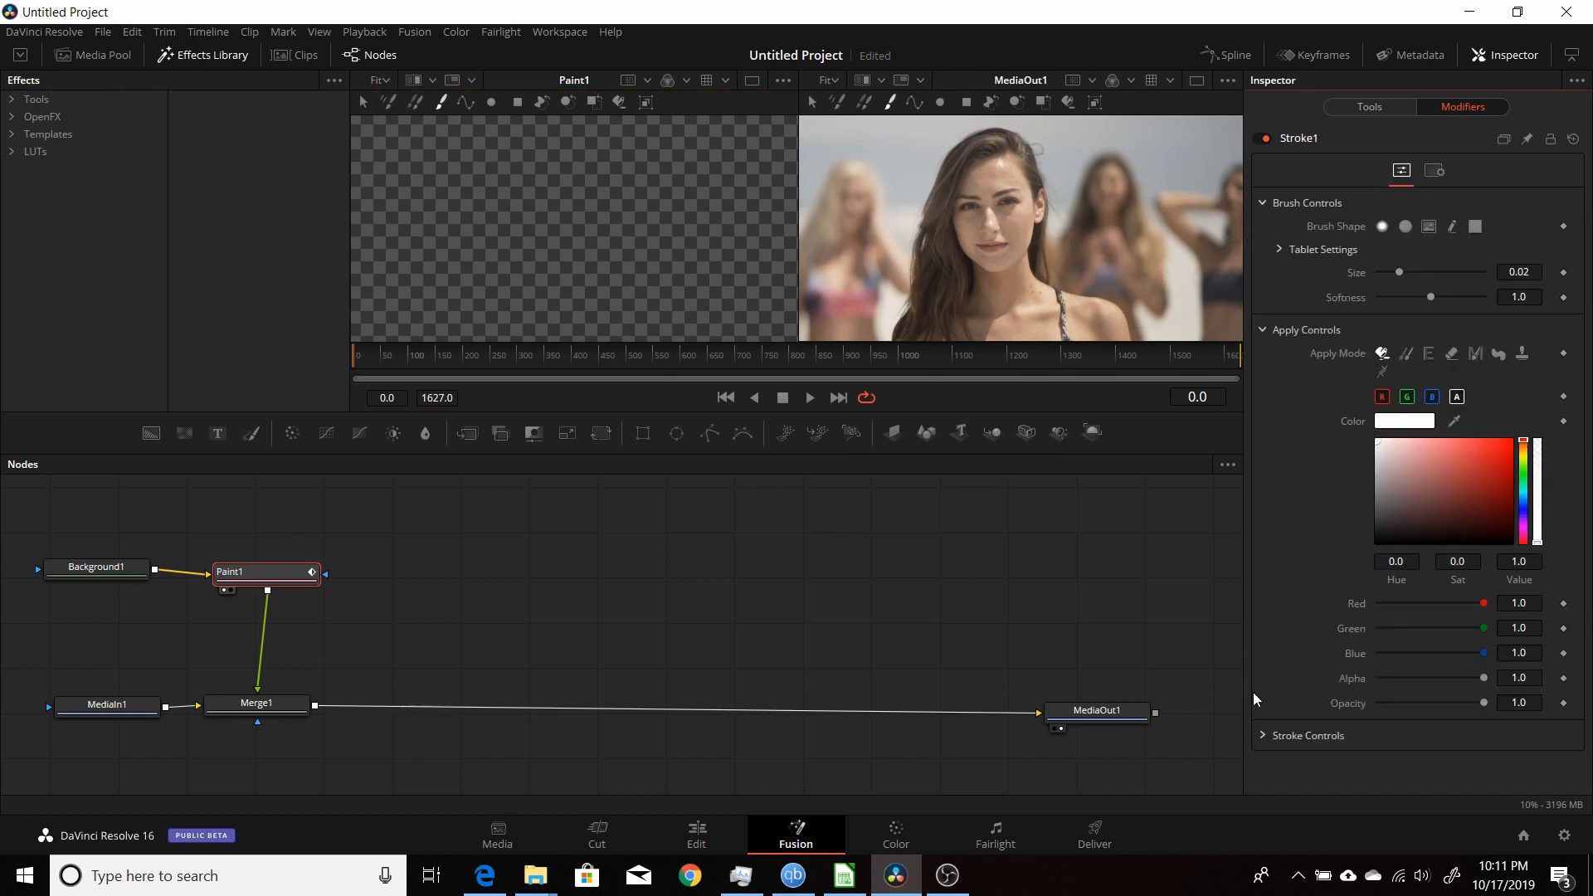
pyautogui.click(1259, 736)
pyautogui.scroll(-3, 1354, 570)
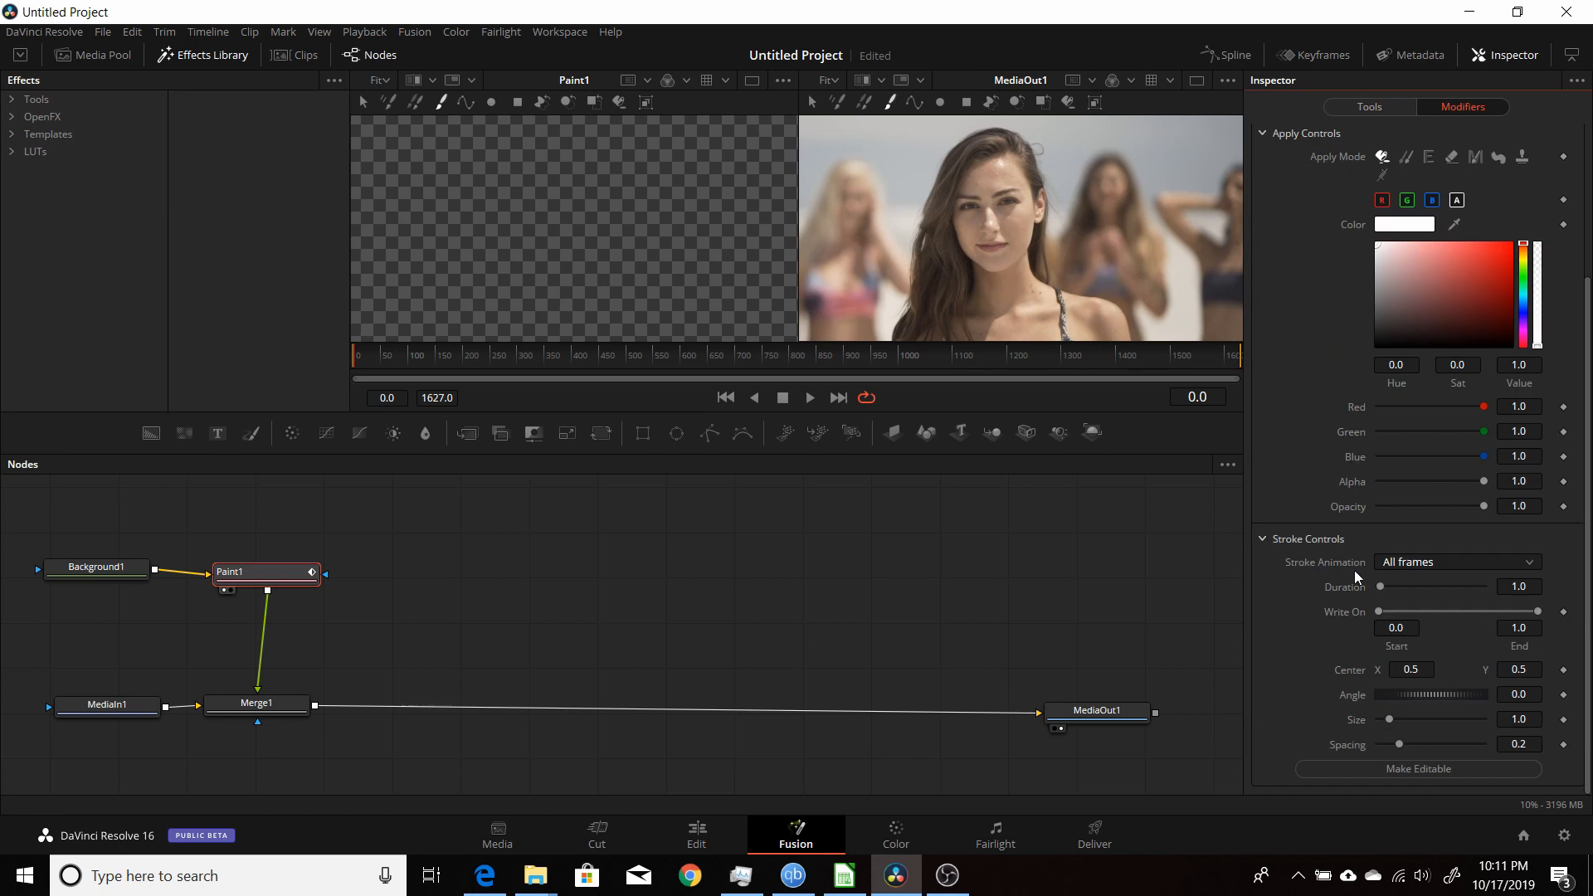
pyautogui.scroll(3, 1356, 568)
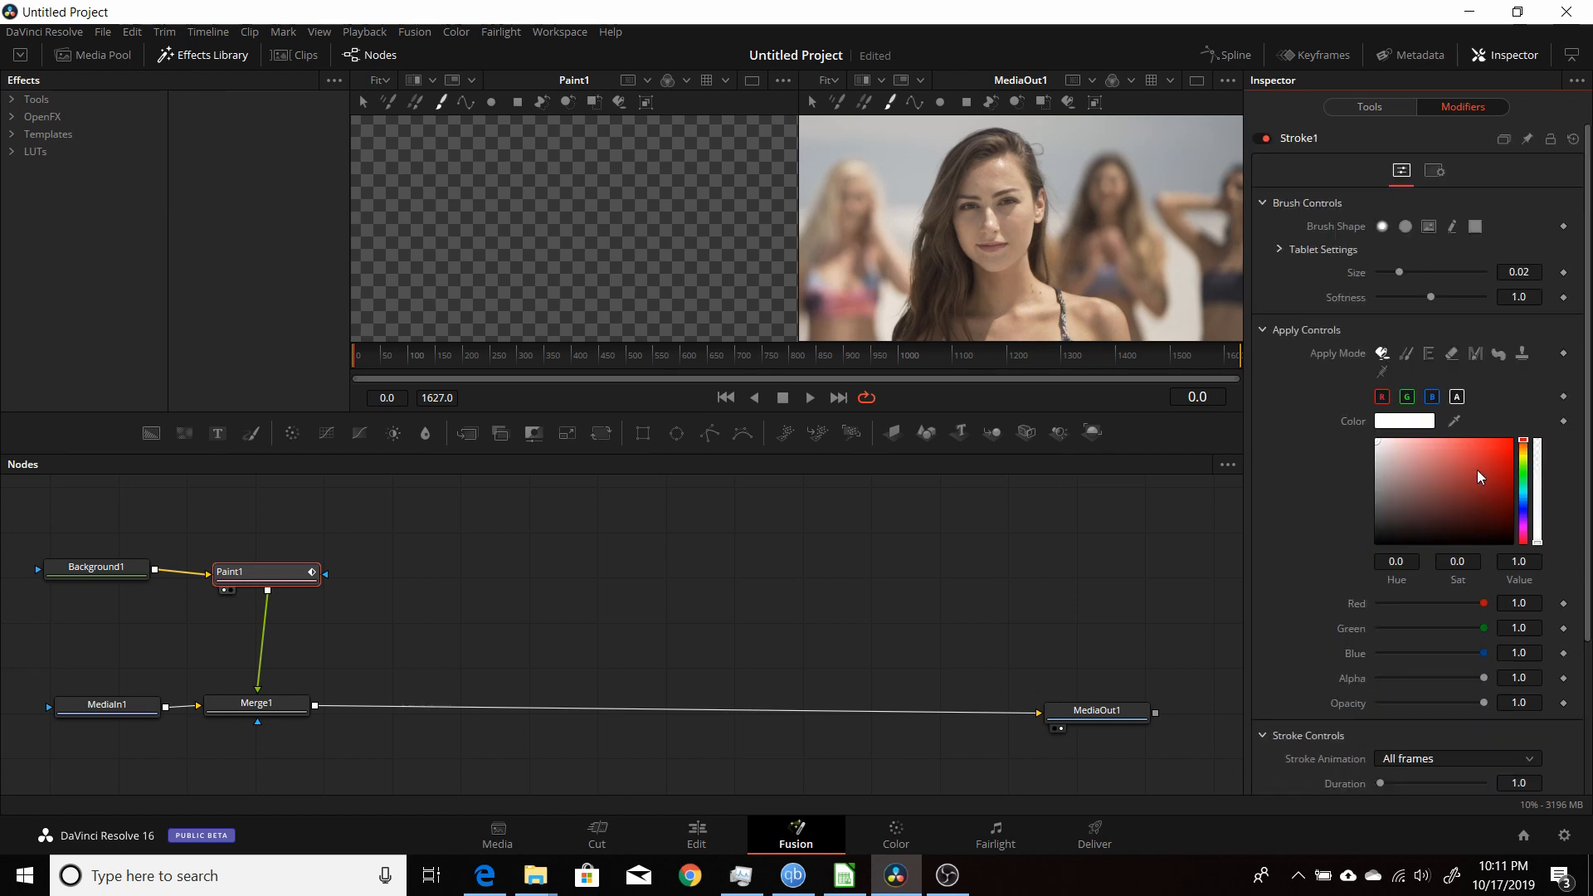
pyautogui.click(1495, 452)
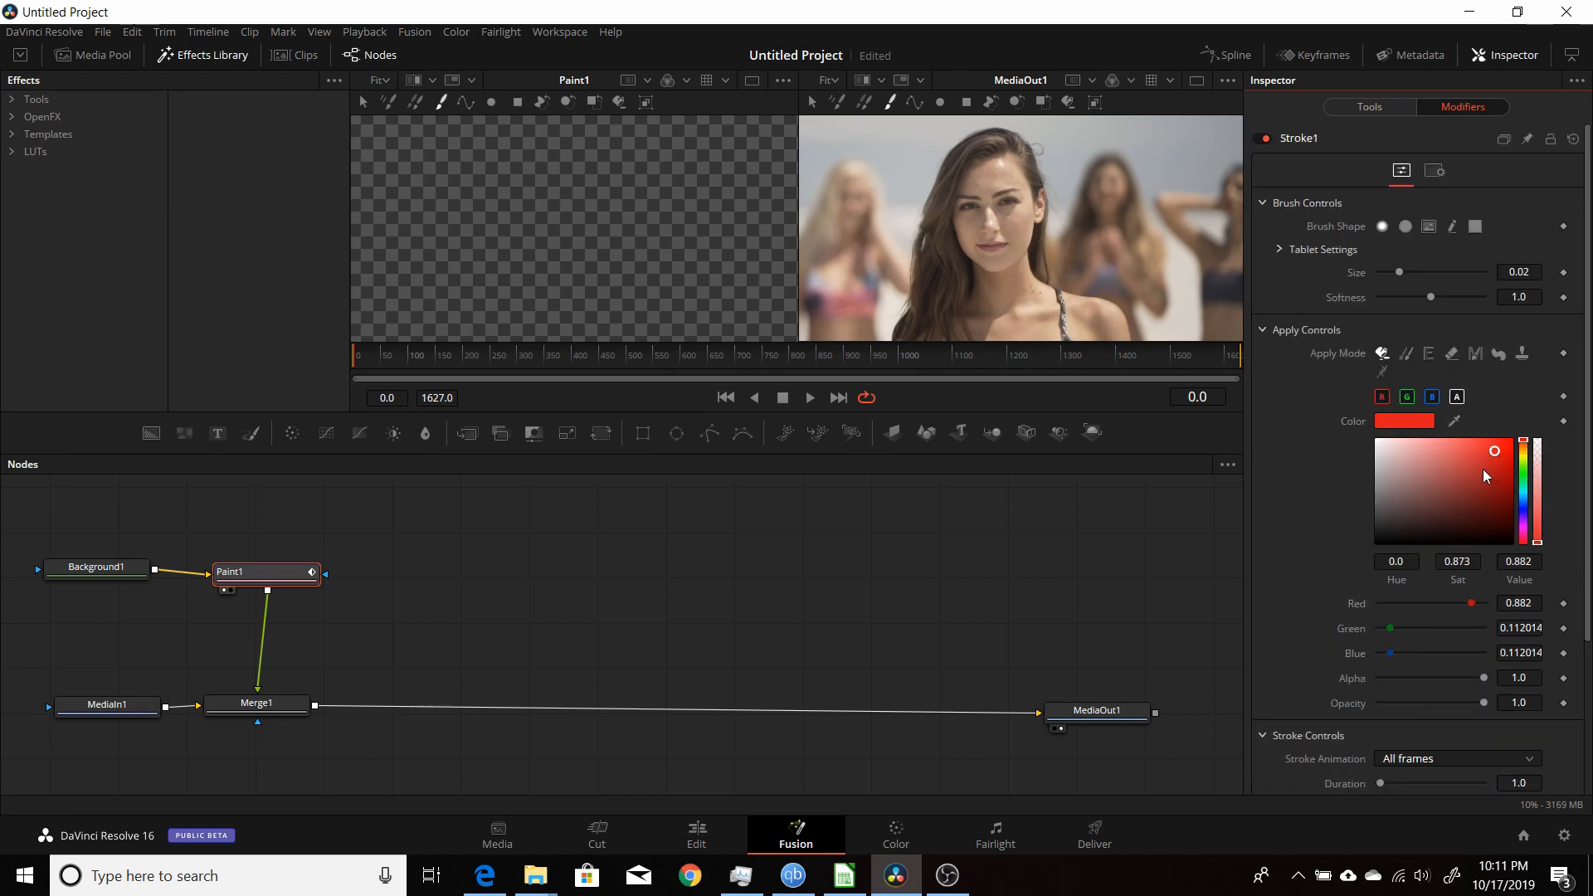
pyautogui.moveTo(1399, 274); pyautogui.dragTo(1405, 274)
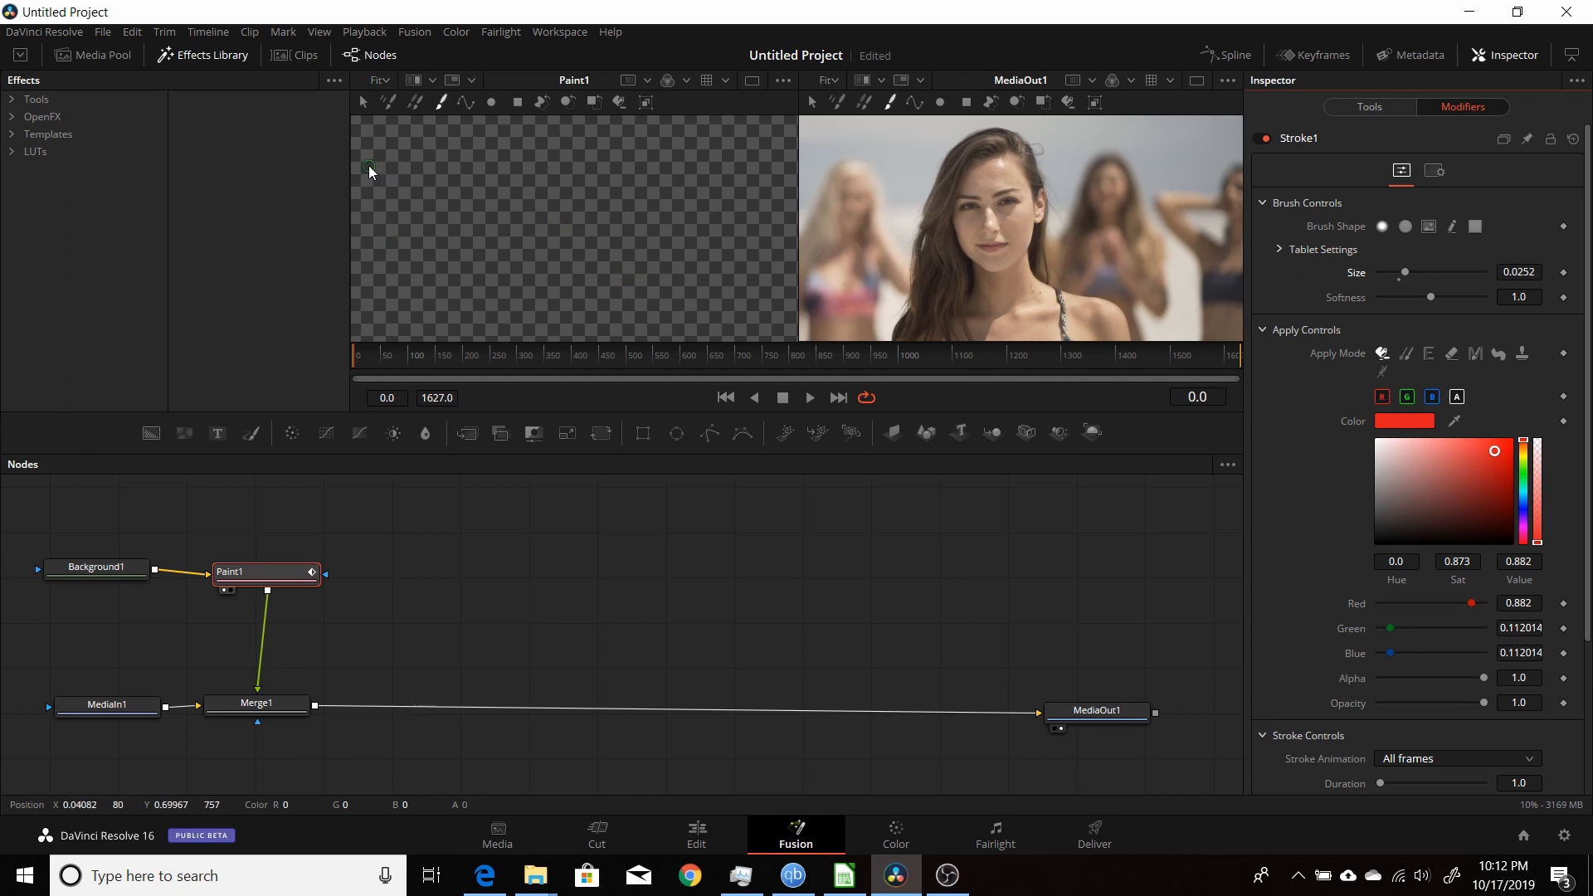
# Step: Handwrite the word "Resolve" in separate letter strokes across the Paint1 canvas
pyautogui.moveTo(366, 162)
pyautogui.mouseDown()
pyautogui.moveTo(364, 266)
pyautogui.moveTo(378, 165)
pyautogui.moveTo(399, 197)
pyautogui.moveTo(366, 209)
pyautogui.moveTo(393, 261)
pyautogui.moveTo(458, 229)
pyautogui.moveTo(430, 212)
pyautogui.moveTo(413, 214)
pyautogui.moveTo(413, 241)
pyautogui.moveTo(459, 266)
pyautogui.mouseUp()
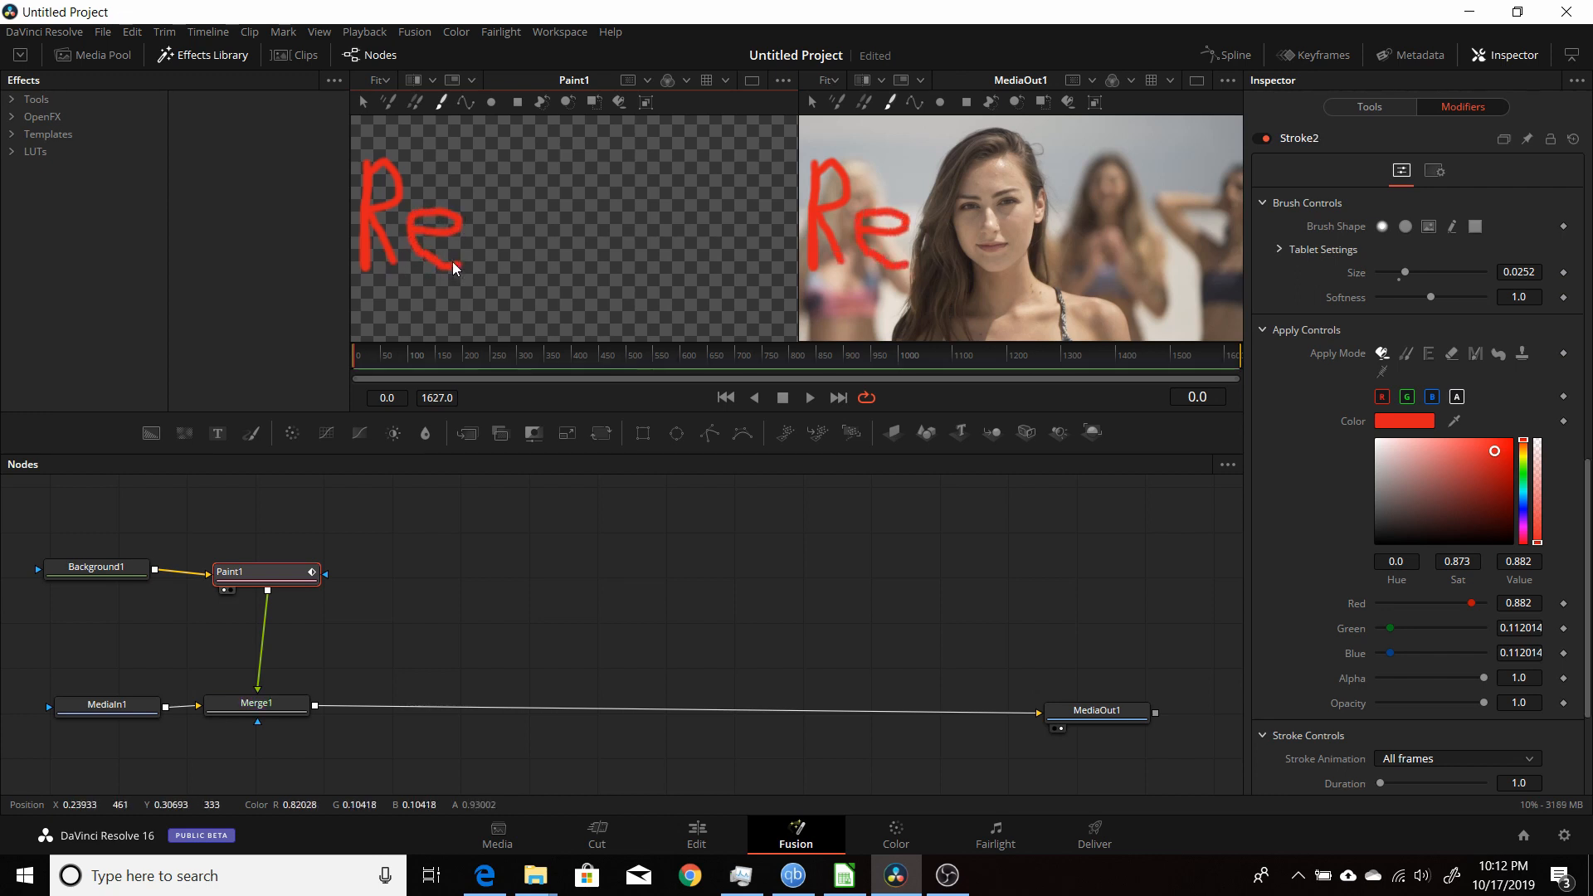
pyautogui.moveTo(511, 216)
pyautogui.mouseDown()
pyautogui.moveTo(491, 208)
pyautogui.moveTo(508, 246)
pyautogui.moveTo(529, 227)
pyautogui.moveTo(540, 253)
pyautogui.moveTo(564, 250)
pyautogui.moveTo(556, 222)
pyautogui.mouseUp()
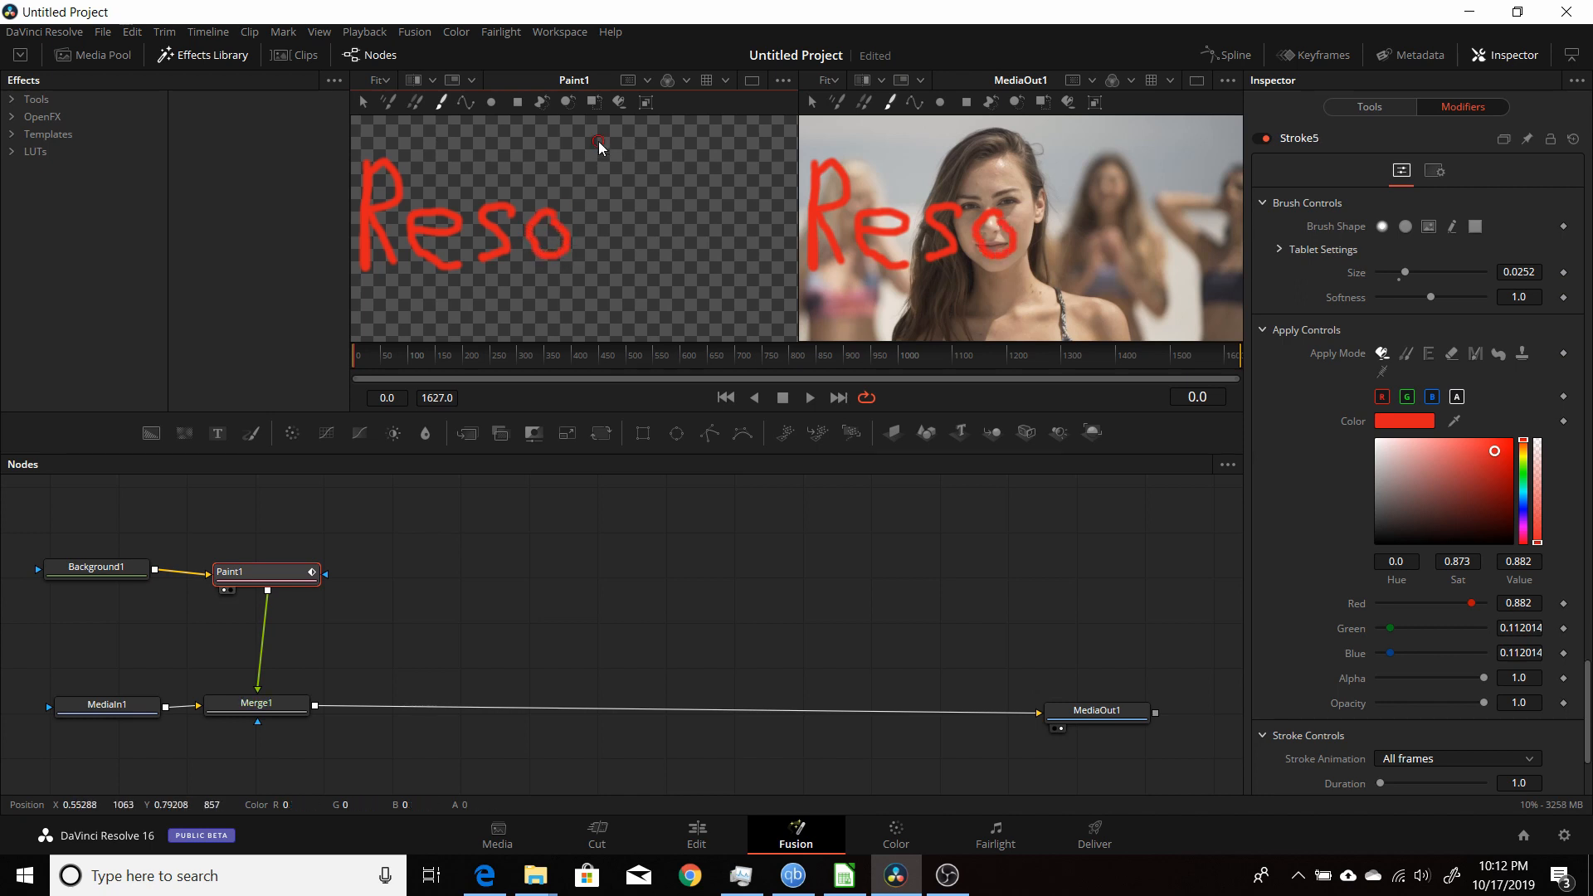
pyautogui.moveTo(599, 142)
pyautogui.mouseDown()
pyautogui.moveTo(598, 244)
pyautogui.moveTo(625, 207)
pyautogui.moveTo(650, 258)
pyautogui.moveTo(659, 212)
pyautogui.moveTo(736, 234)
pyautogui.moveTo(708, 216)
pyautogui.moveTo(688, 238)
pyautogui.moveTo(748, 252)
pyautogui.mouseUp()
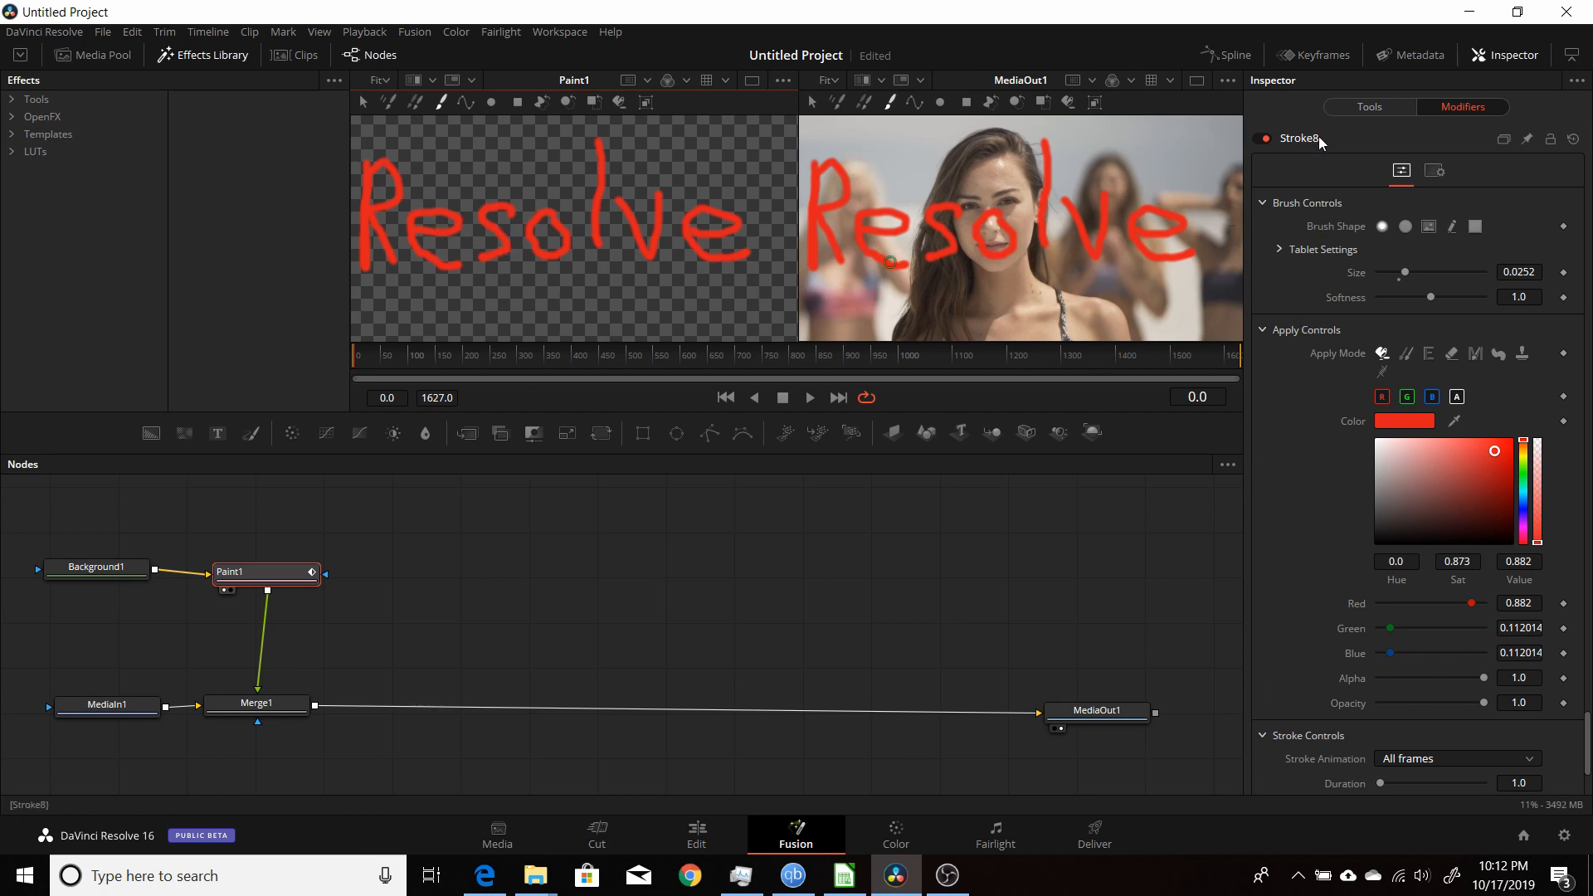
# Step: Examine the modifier settings of the individual strokes, including the Write On range of Stroke7
pyautogui.scroll(-3, 1319, 307)
pyautogui.scroll(3, 1317, 304)
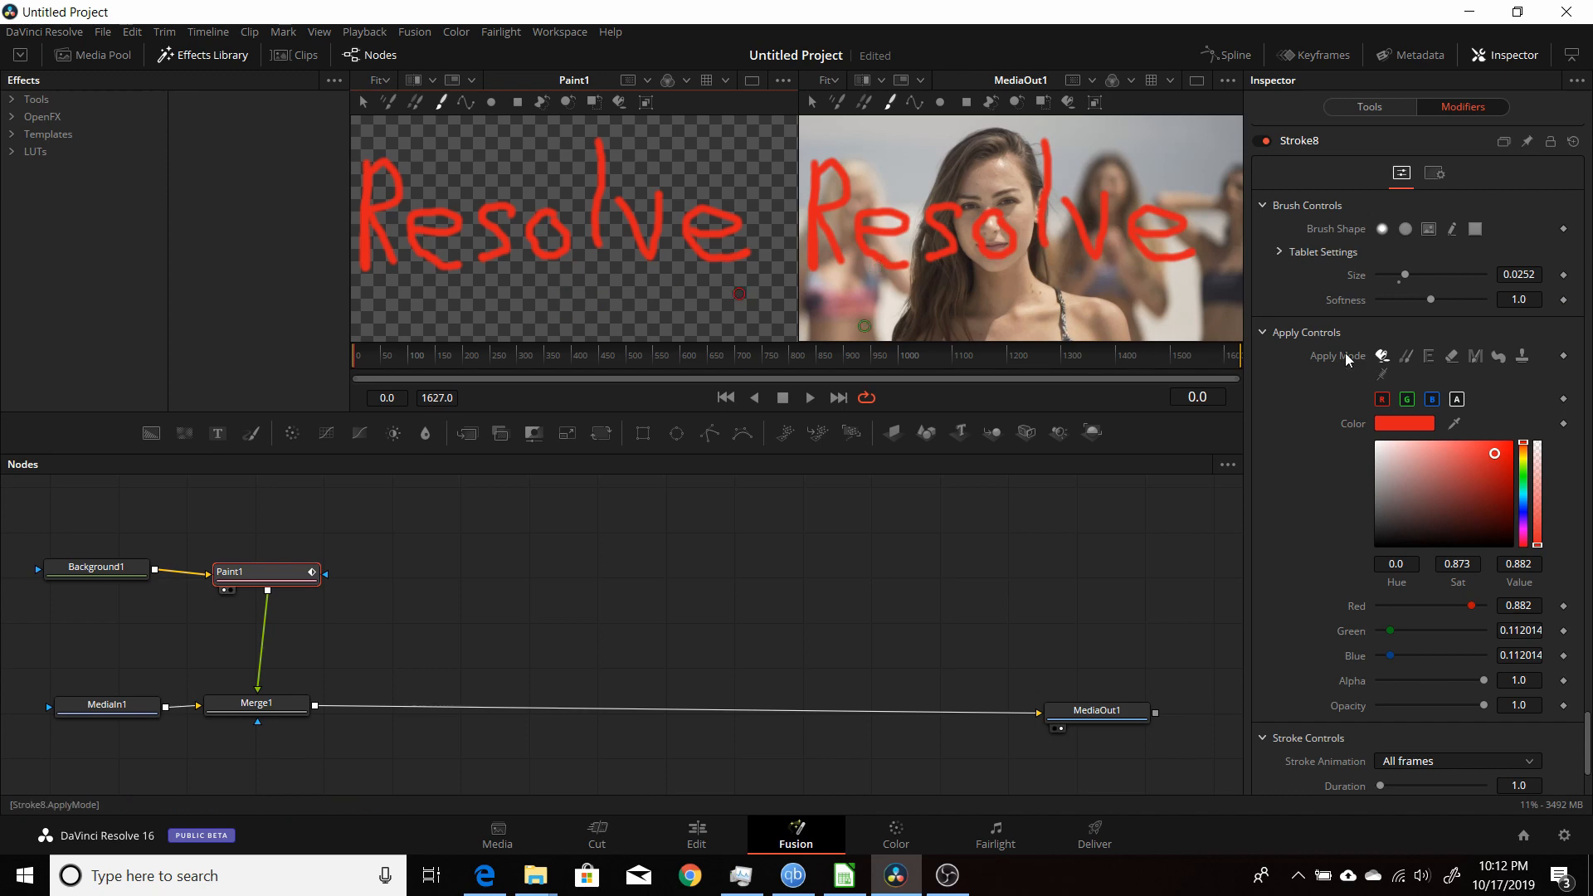
pyautogui.scroll(3, 1328, 285)
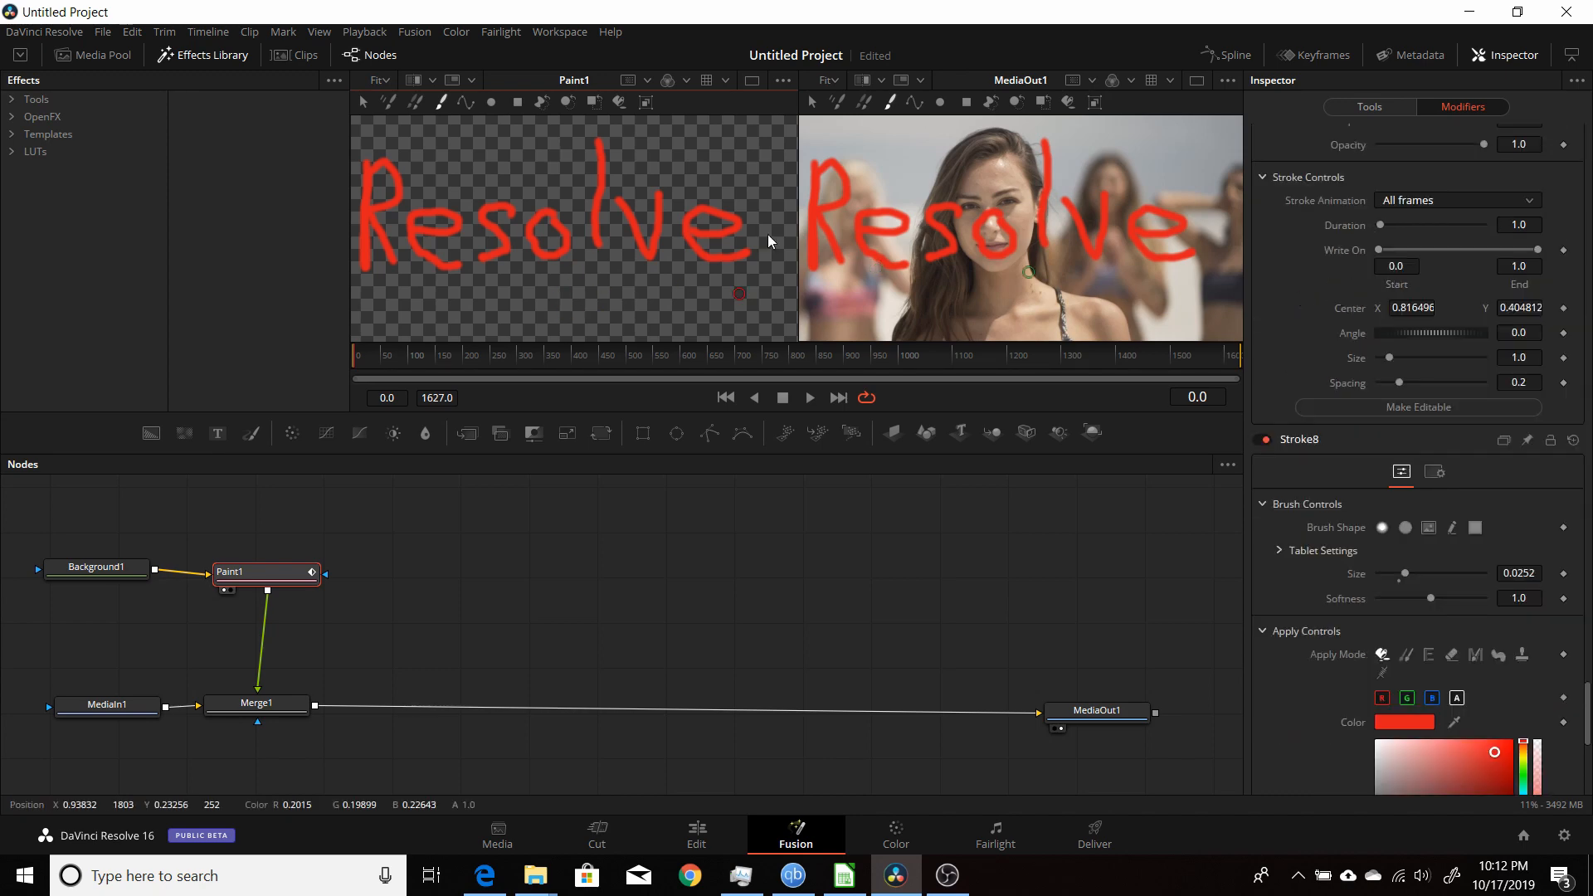
pyautogui.scroll(2, 1326, 357)
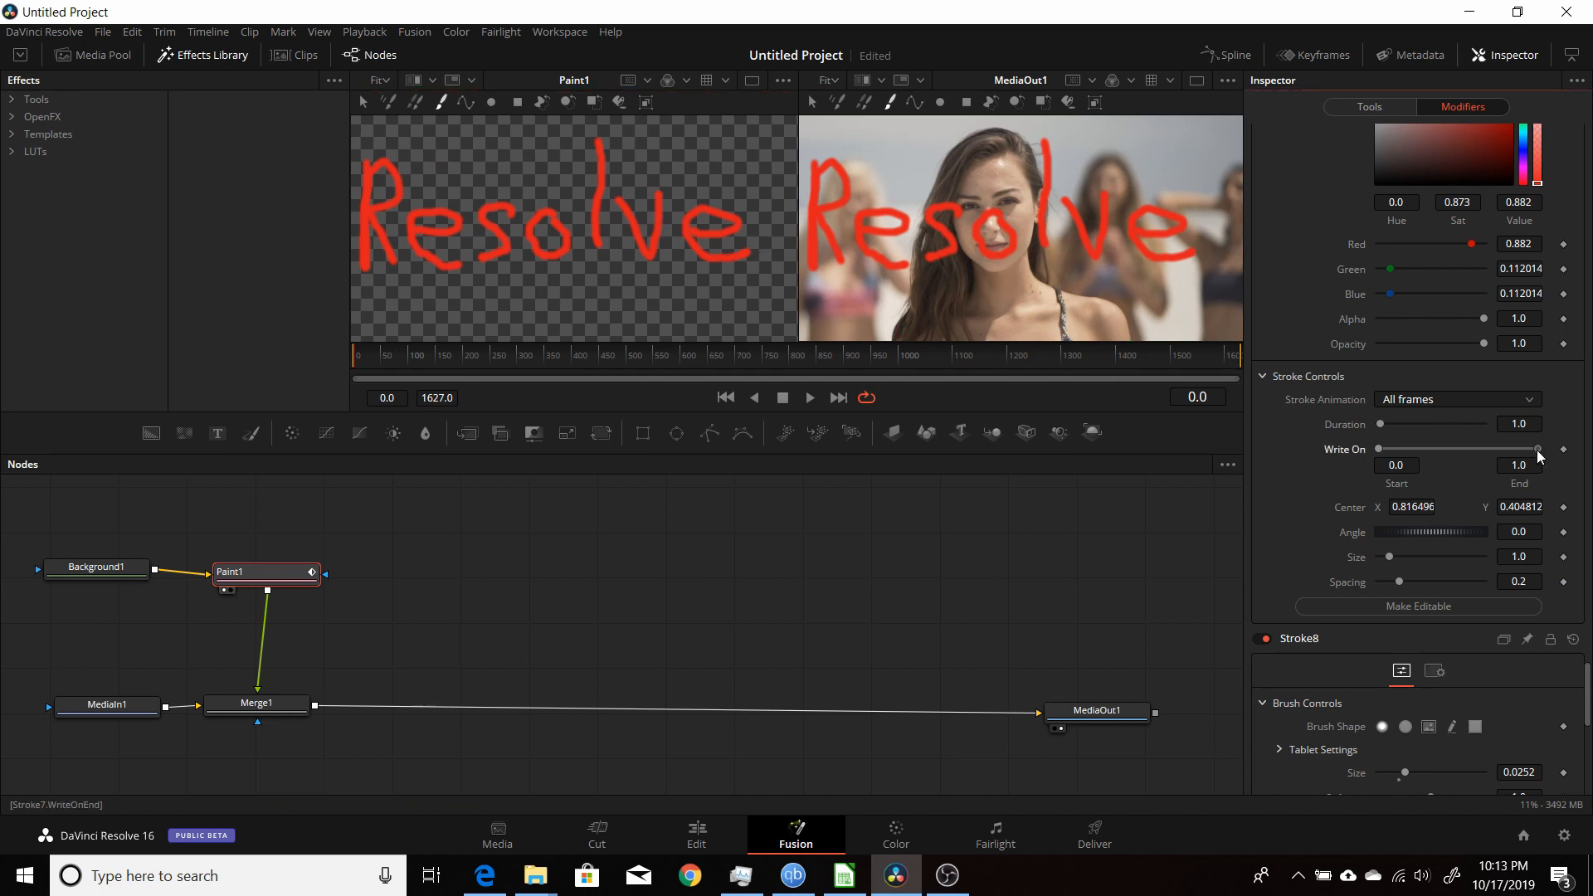
pyautogui.moveTo(1537, 450)
pyautogui.mouseDown()
pyautogui.moveTo(1383, 468)
pyautogui.moveTo(1549, 456)
pyautogui.mouseUp()
pyautogui.moveTo(1378, 450)
pyautogui.mouseDown()
pyautogui.moveTo(1454, 454)
pyautogui.moveTo(1344, 469)
pyautogui.mouseUp()
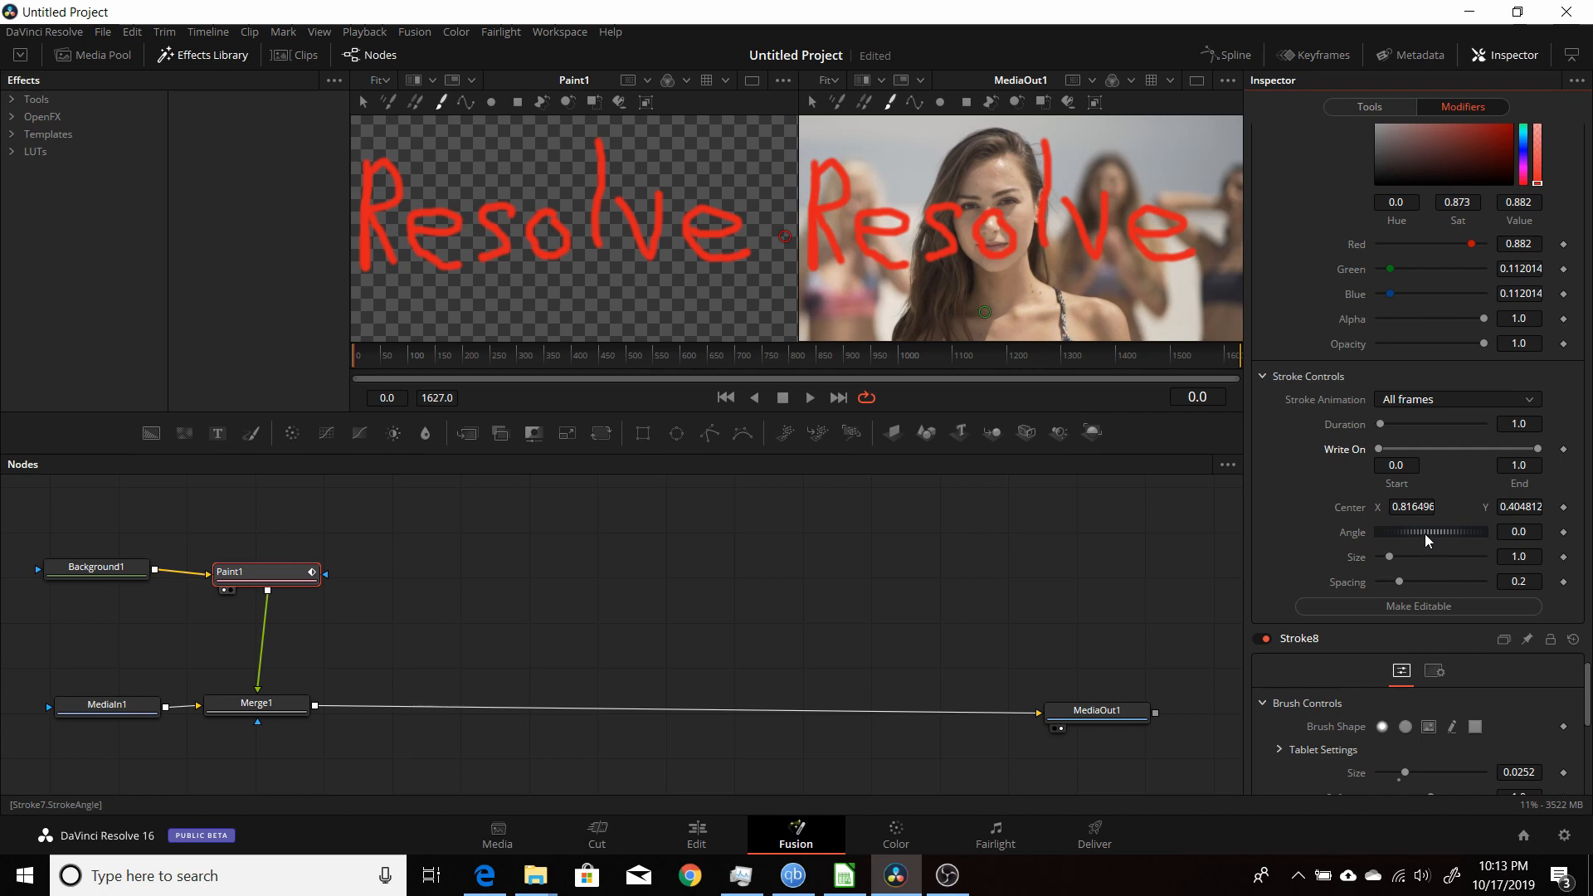
pyautogui.scroll(3, 1425, 534)
pyautogui.scroll(6, 1426, 533)
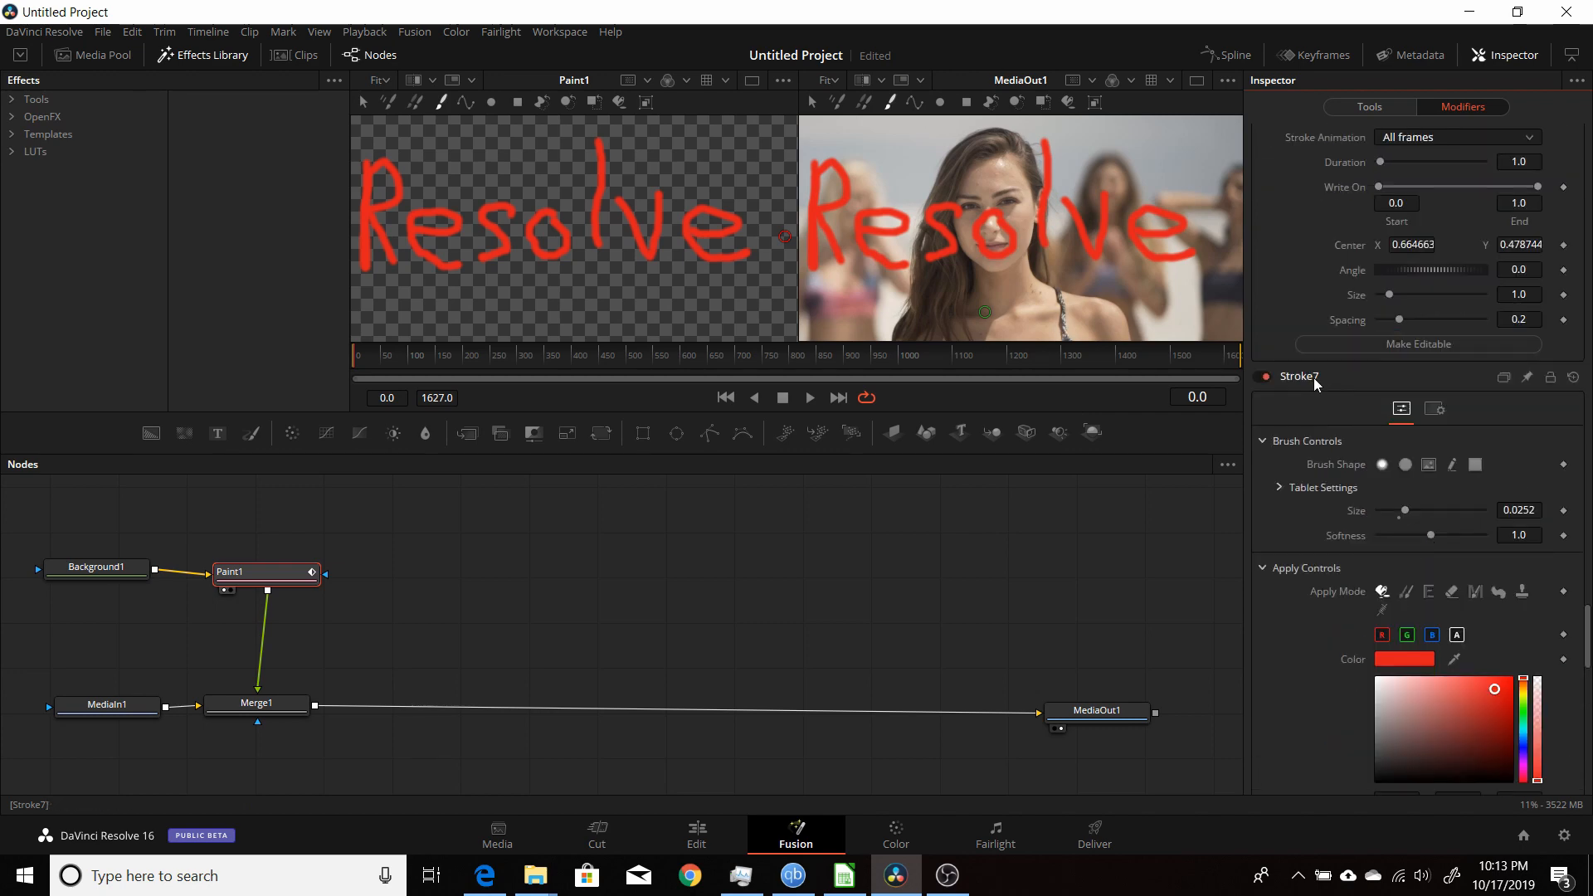
# Step: Collapse the controls of the other strokes and expand only those of Stroke1
pyautogui.rightClick(1303, 377)
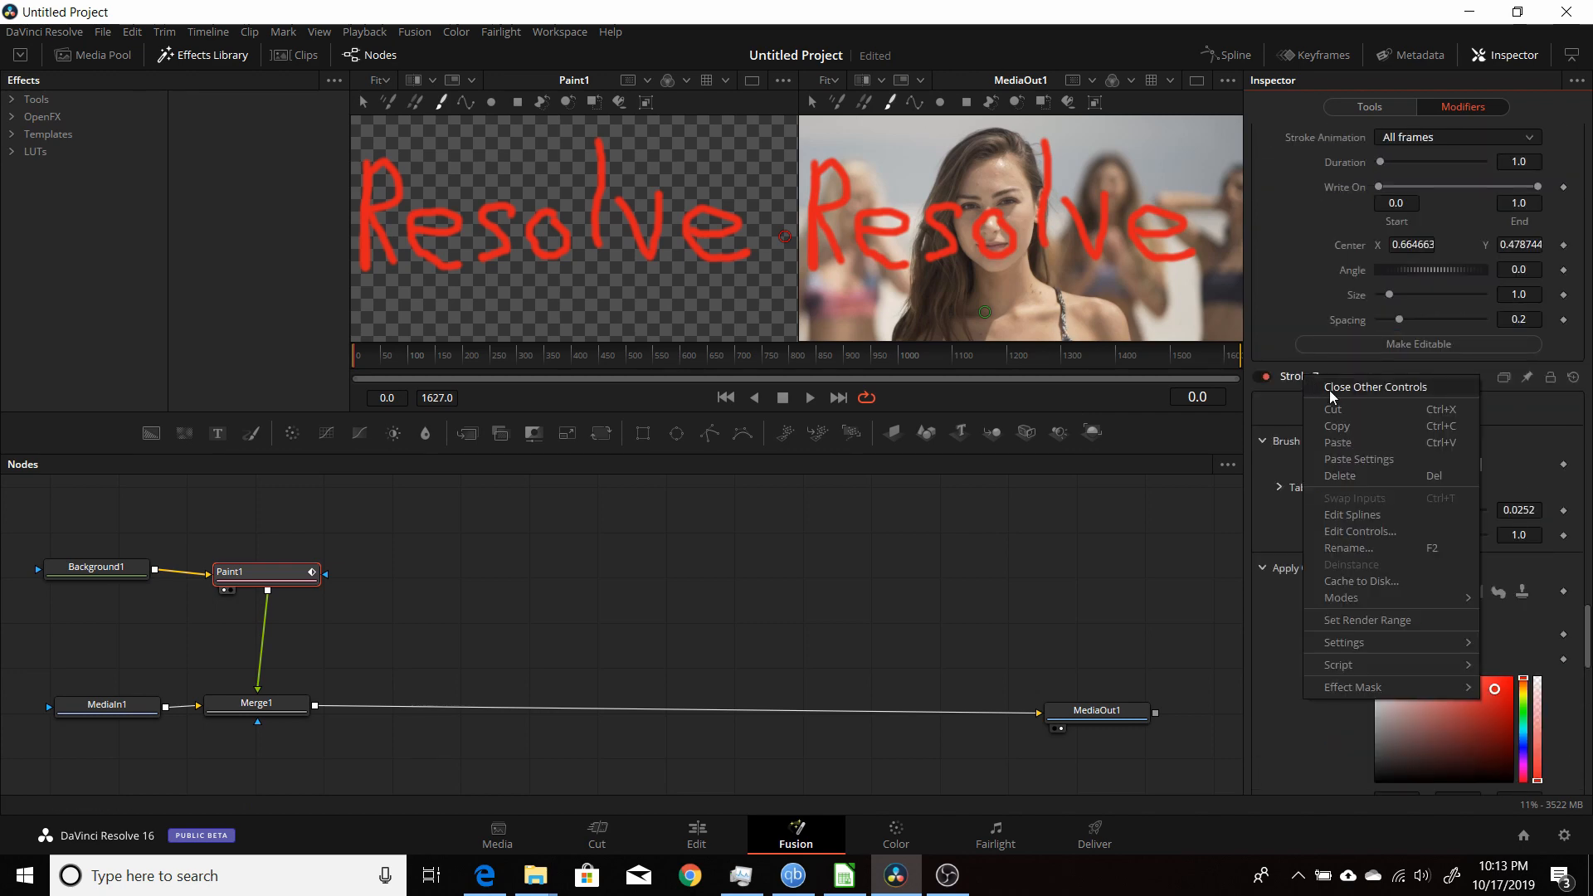
pyautogui.click(1329, 390)
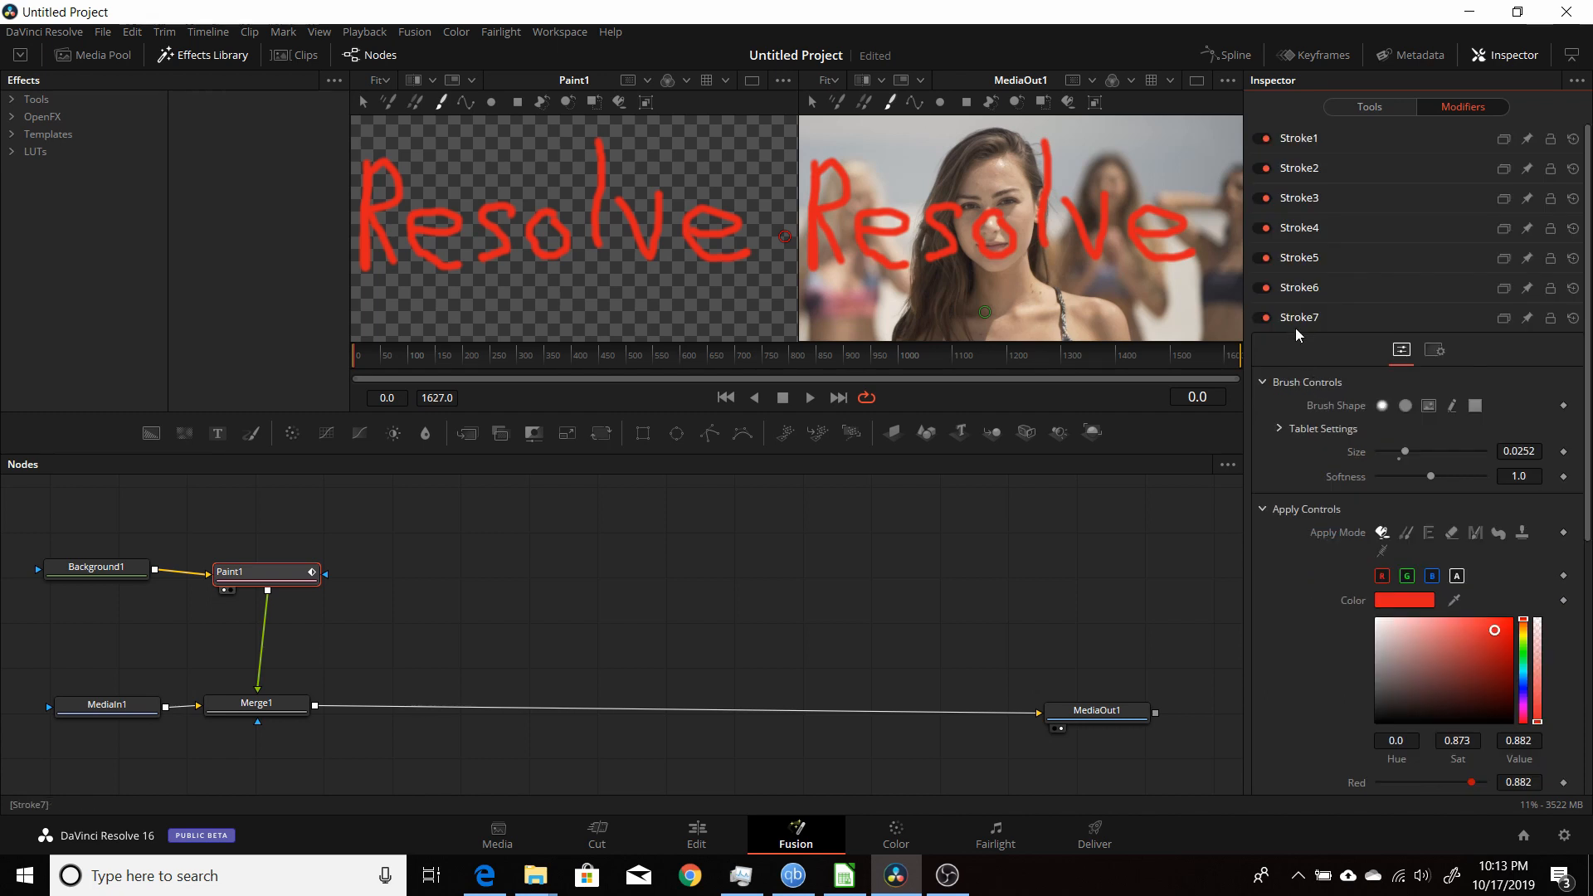
pyautogui.click(1303, 136)
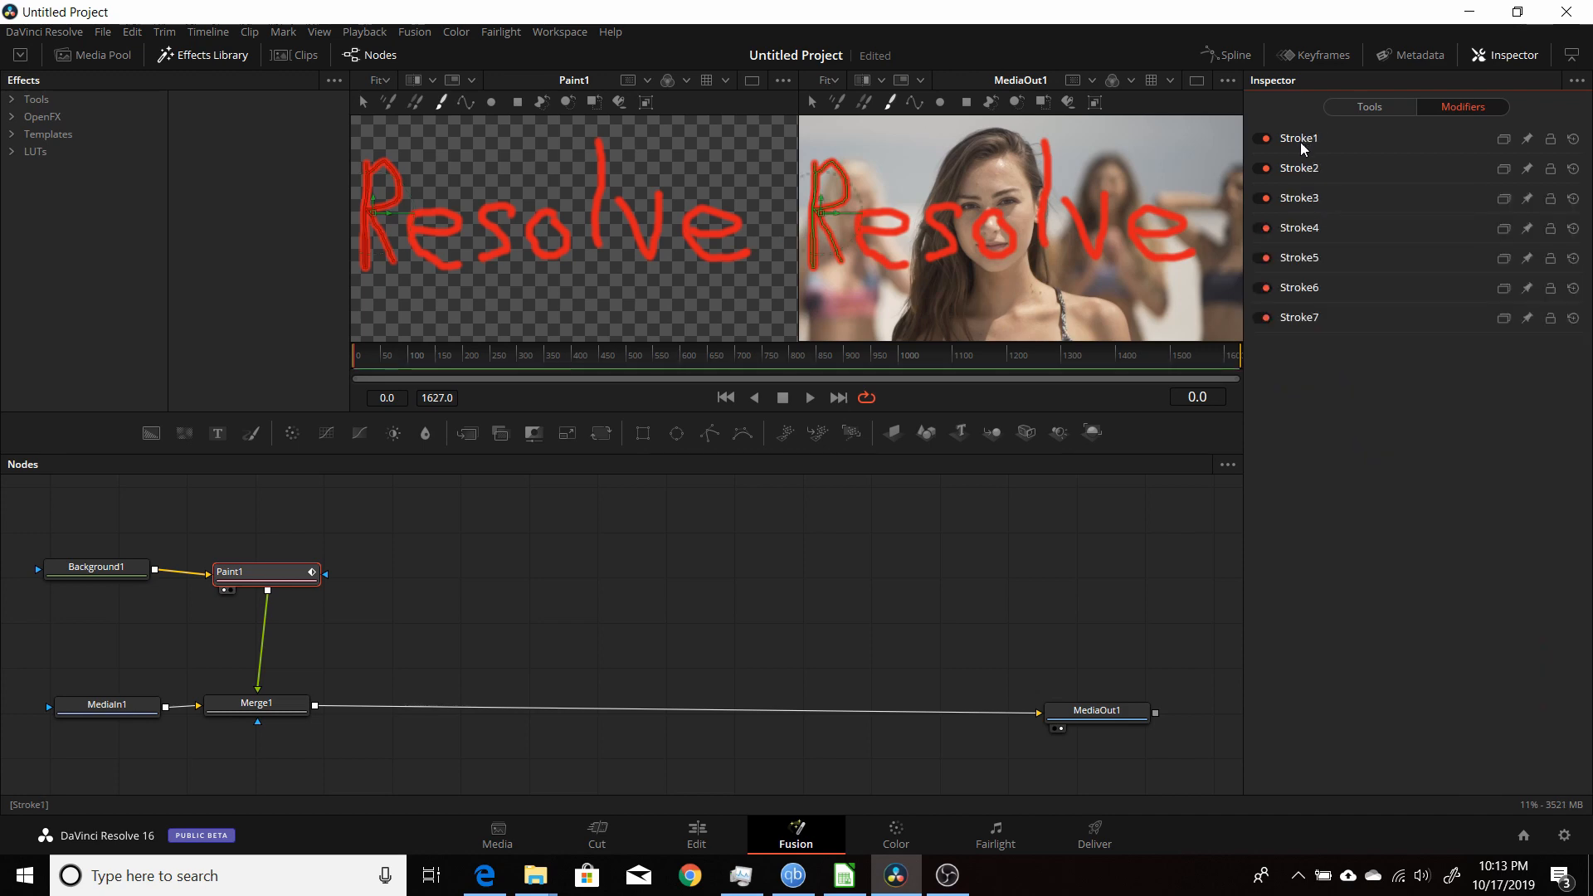
pyautogui.click(1302, 137)
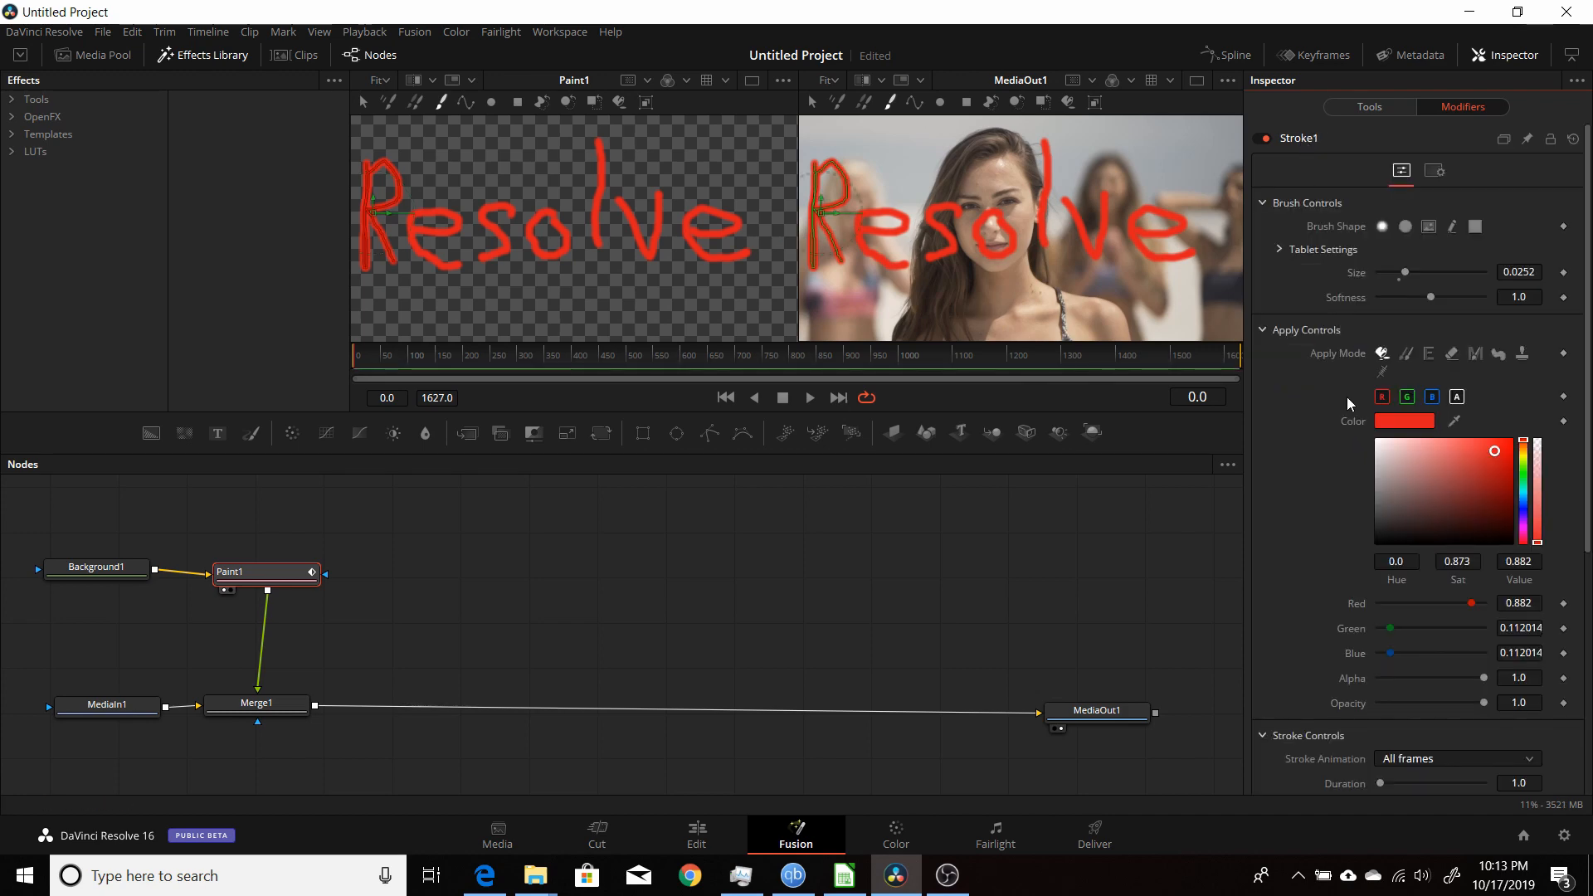
# Step: Keyframe Stroke1's Write On end at 0.0 on frame 0 and at 1.0 on frame 102
pyautogui.scroll(-2, 1346, 396)
pyautogui.scroll(-4, 1346, 397)
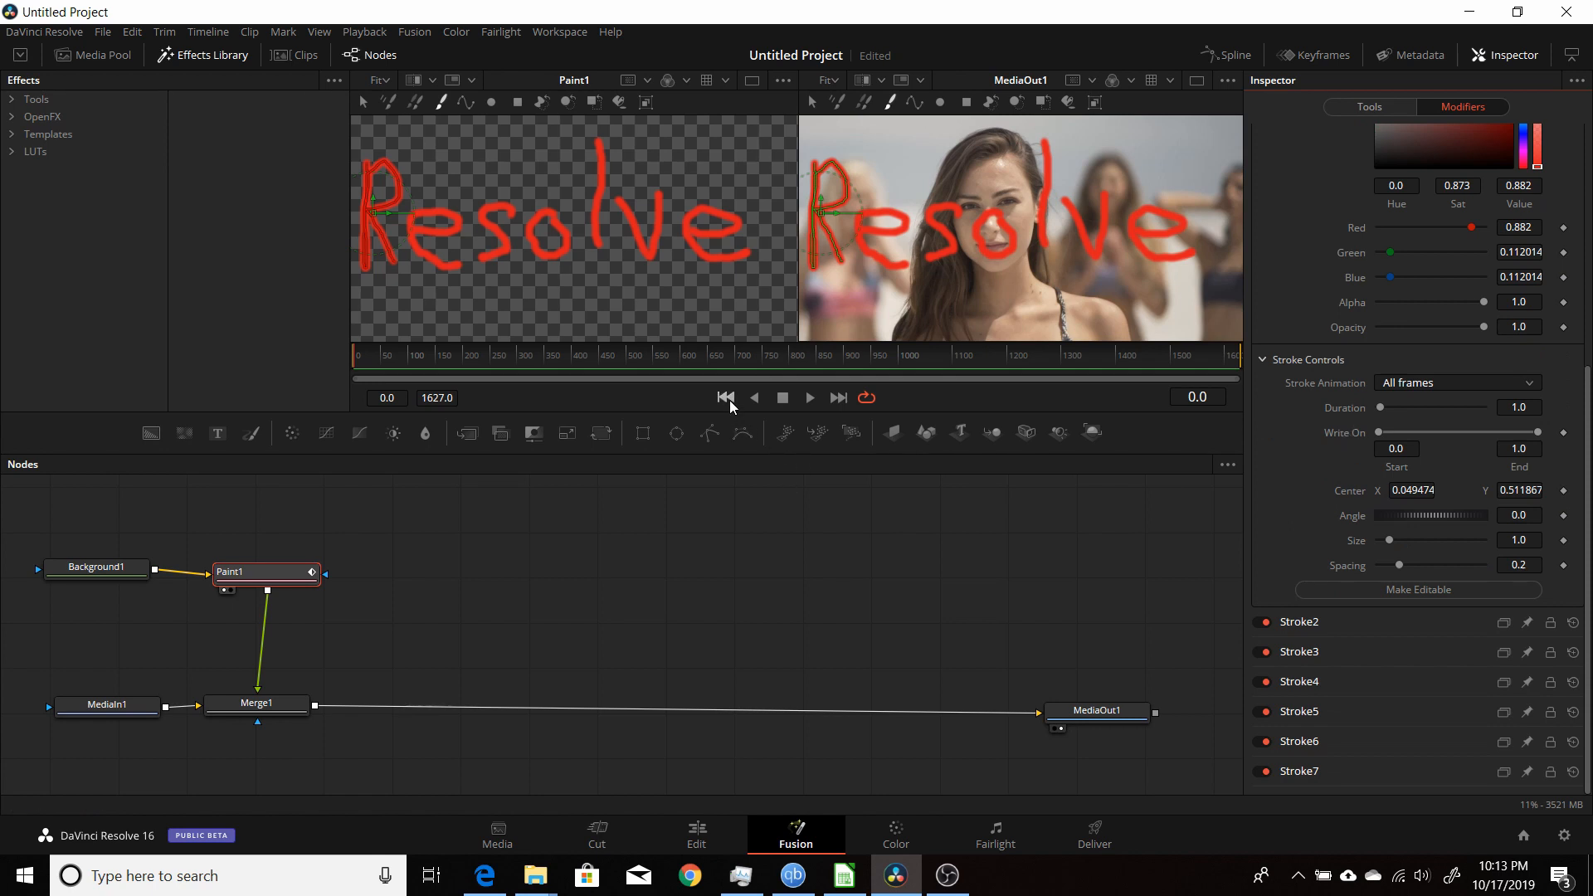
pyautogui.click(1564, 433)
pyautogui.moveTo(1538, 430)
pyautogui.mouseDown()
pyautogui.moveTo(1347, 458)
pyautogui.moveTo(1383, 440)
pyautogui.mouseUp()
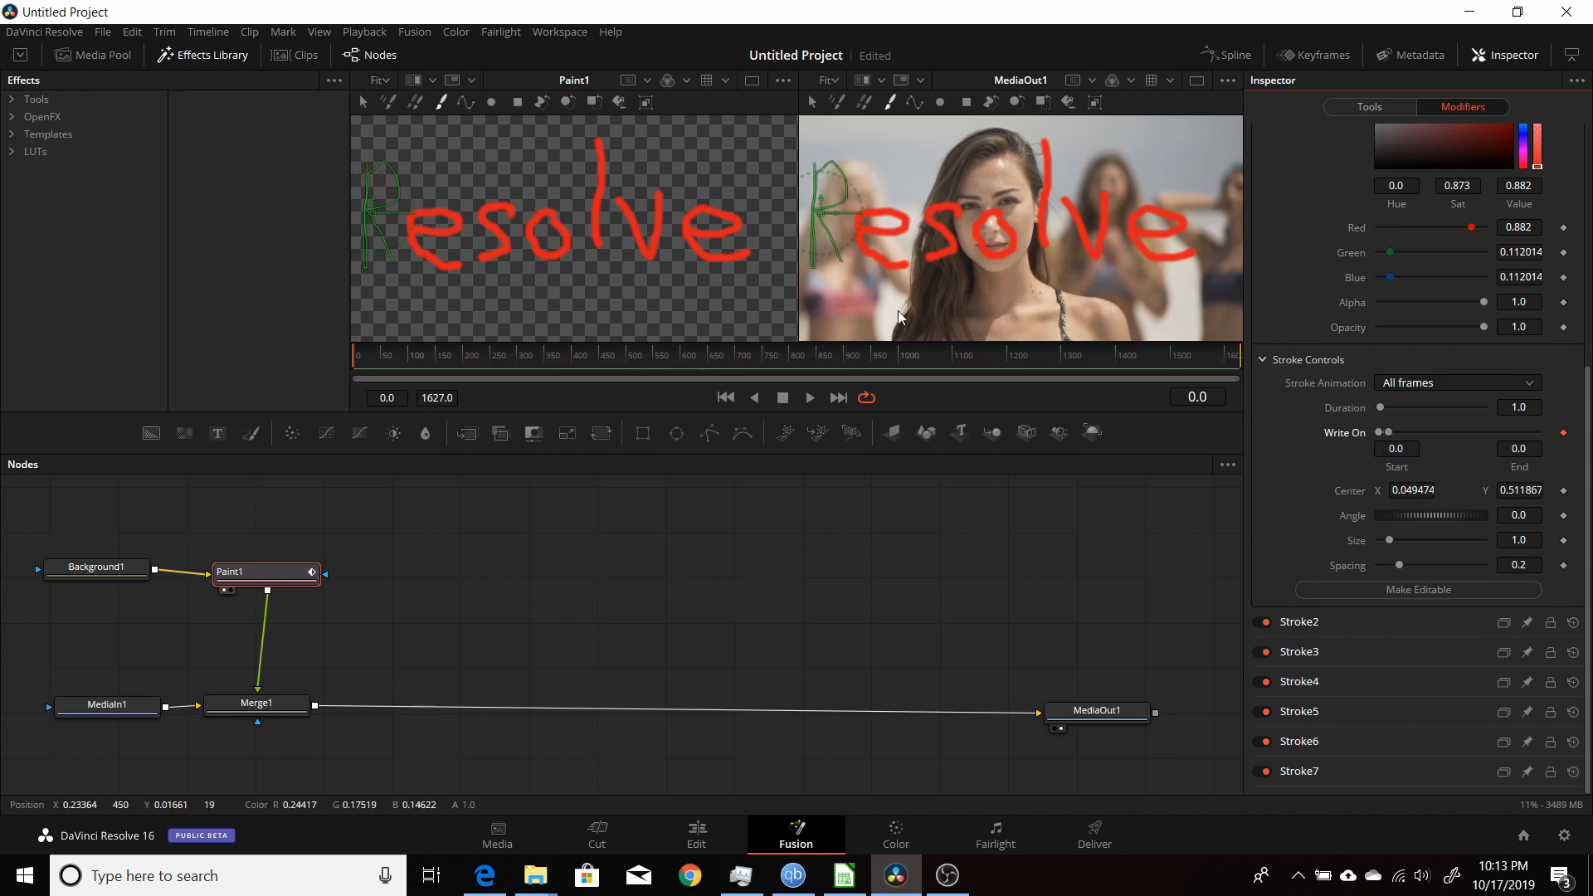
pyautogui.click(410, 354)
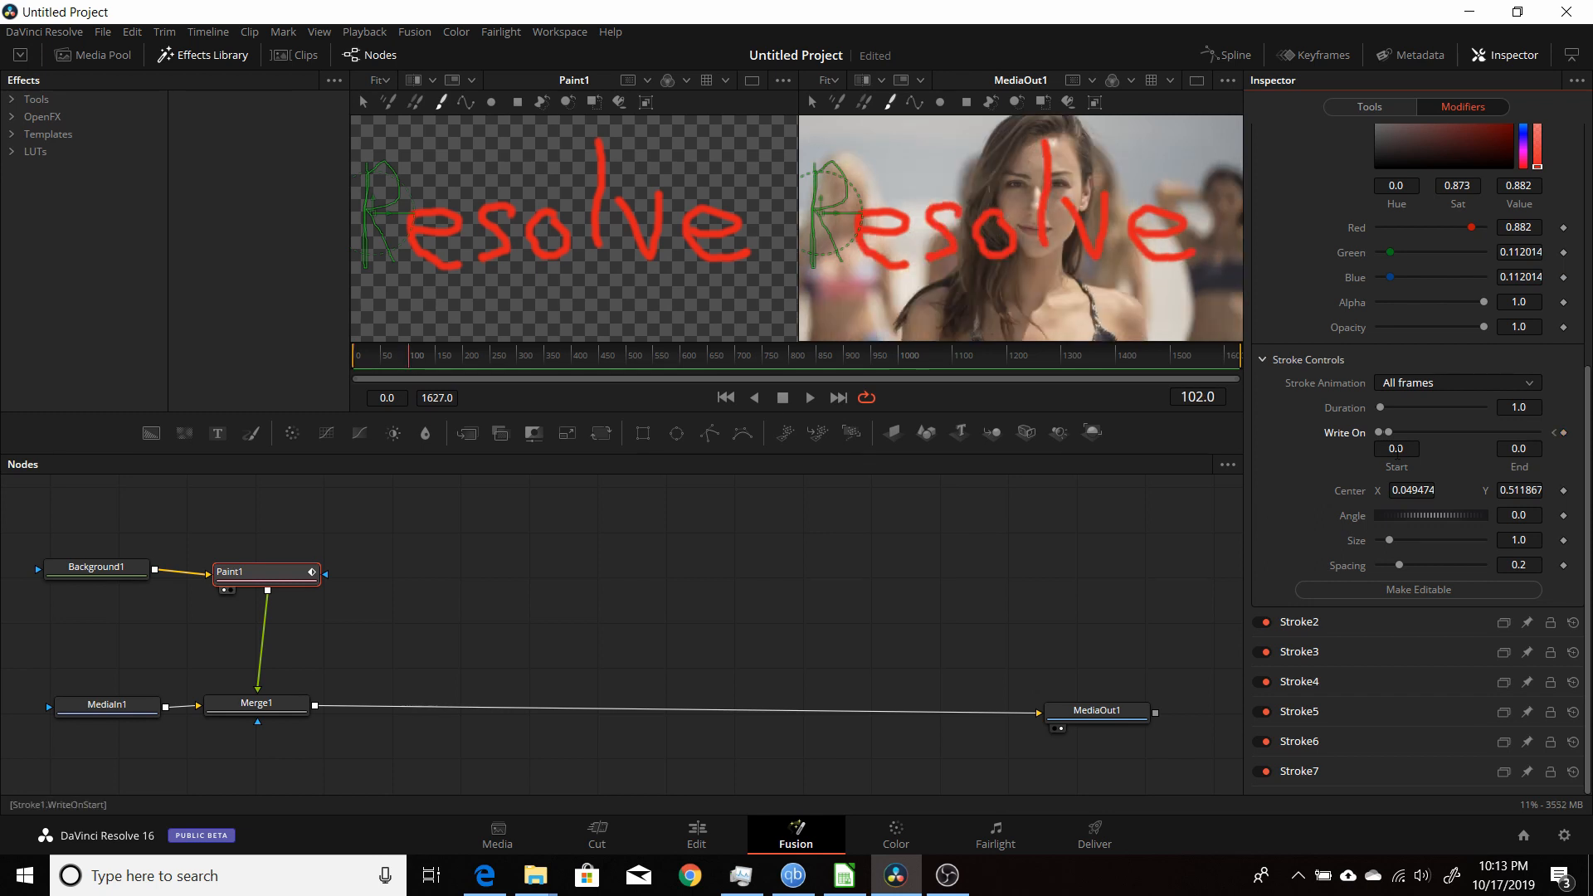
pyautogui.moveTo(1387, 432); pyautogui.dragTo(1589, 452)
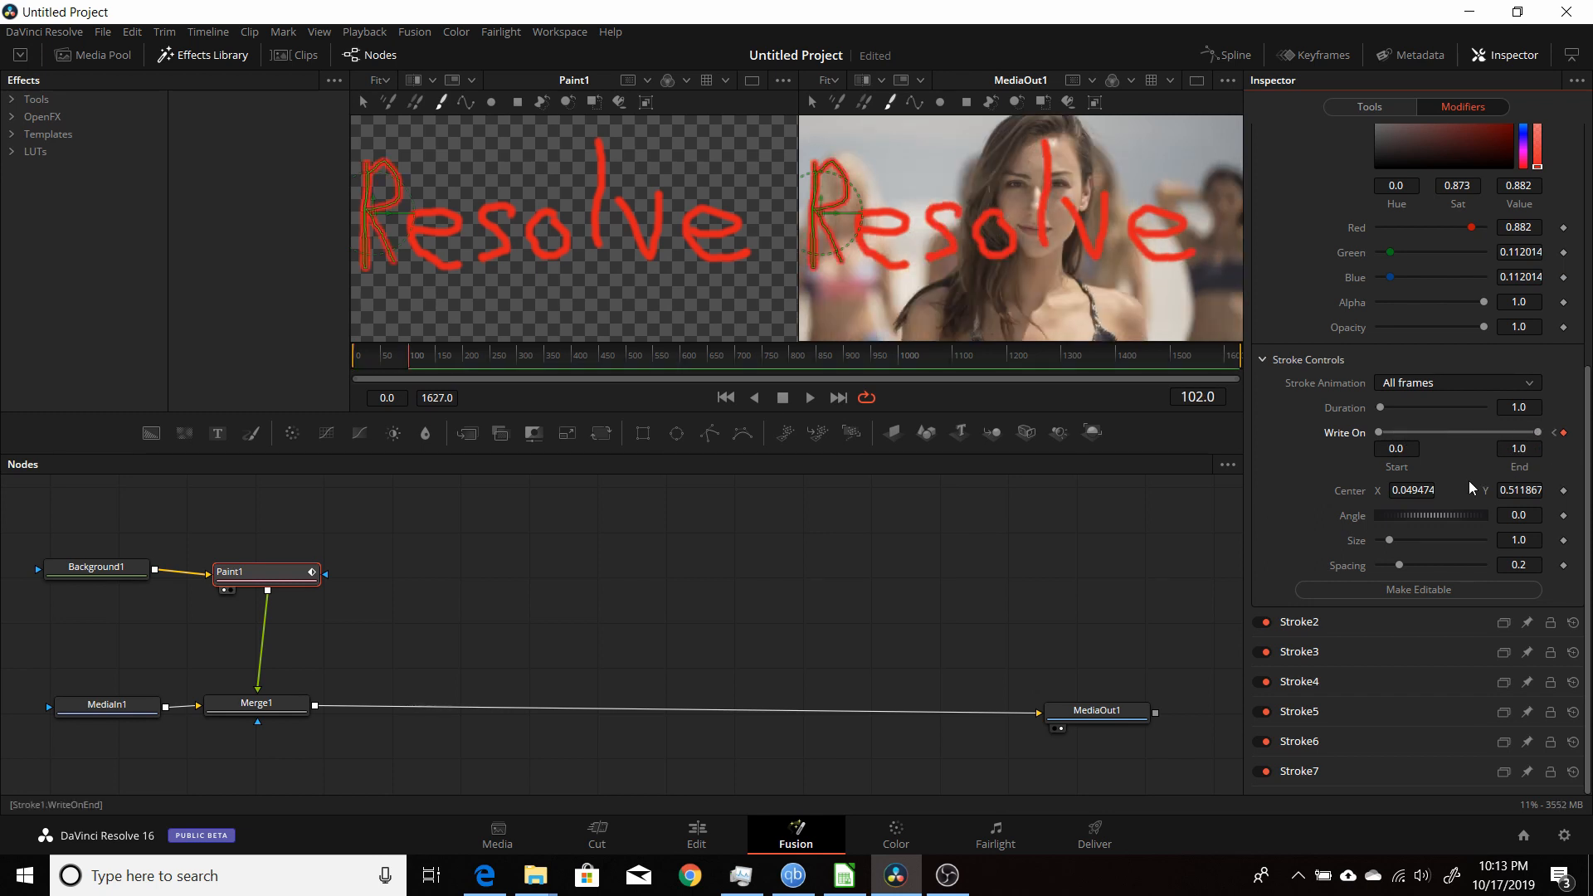
# Step: Play back Stroke1's write-on animation twice from frame 0 to check how the letter R is drawn
pyautogui.click(724, 400)
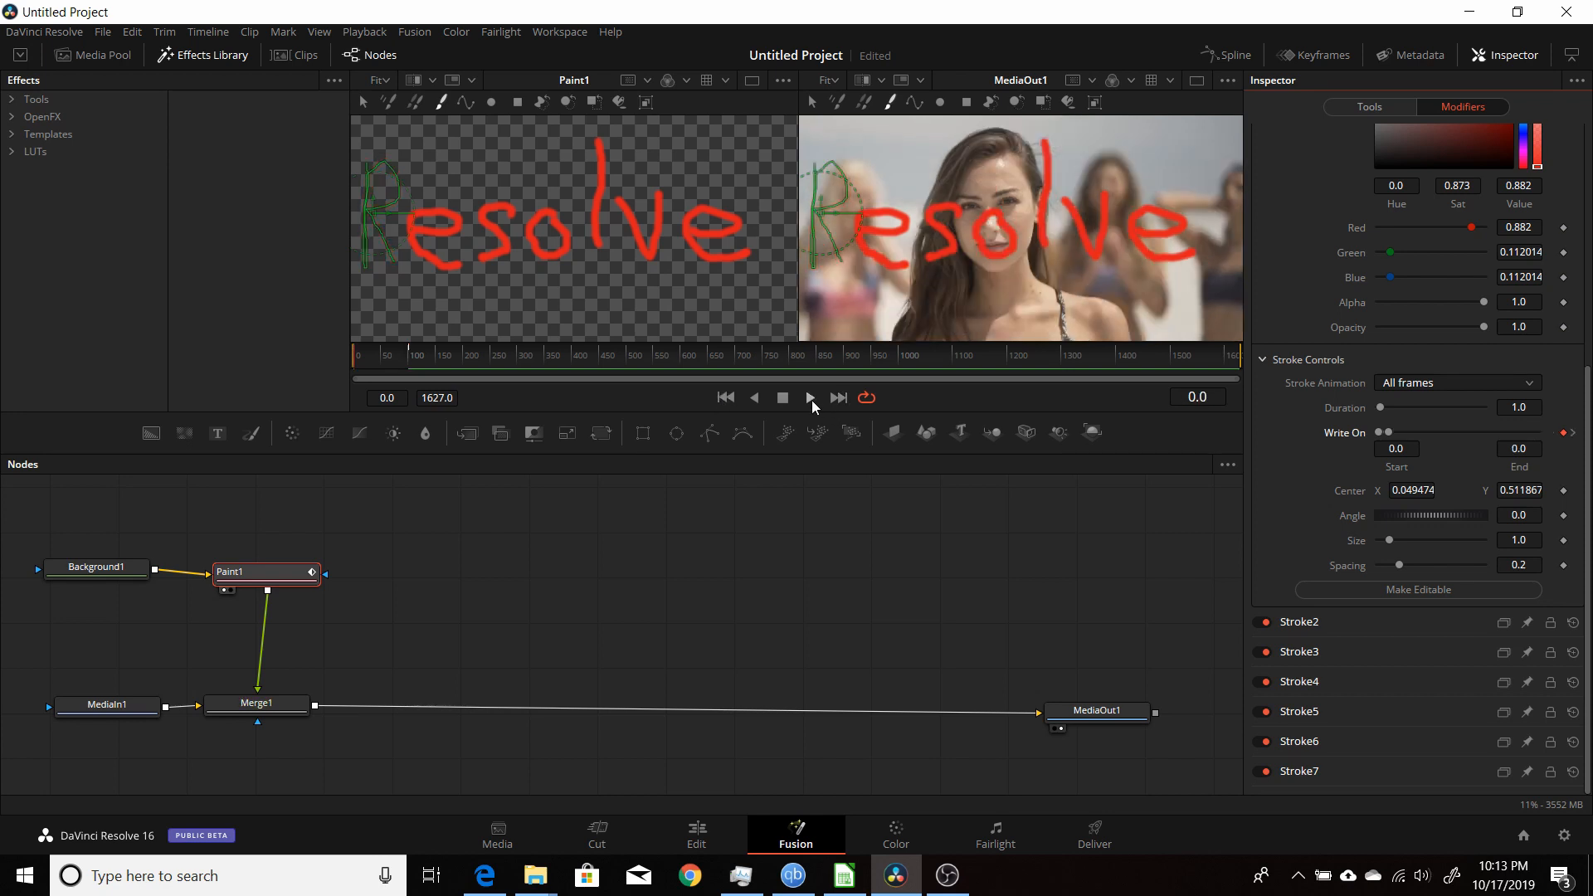
pyautogui.click(810, 398)
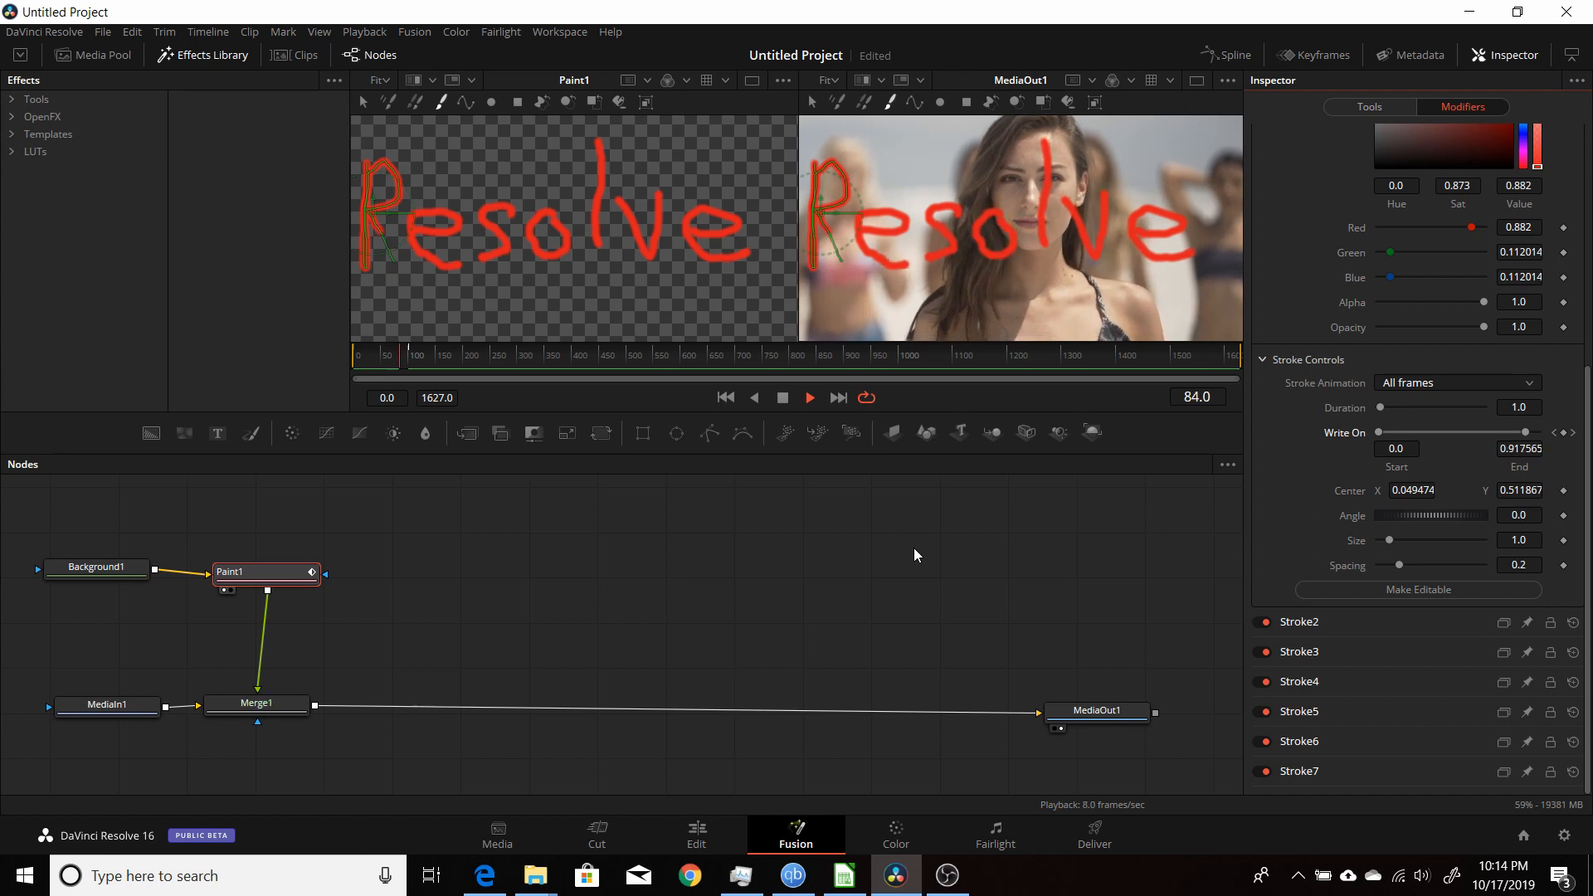
pyautogui.click(782, 398)
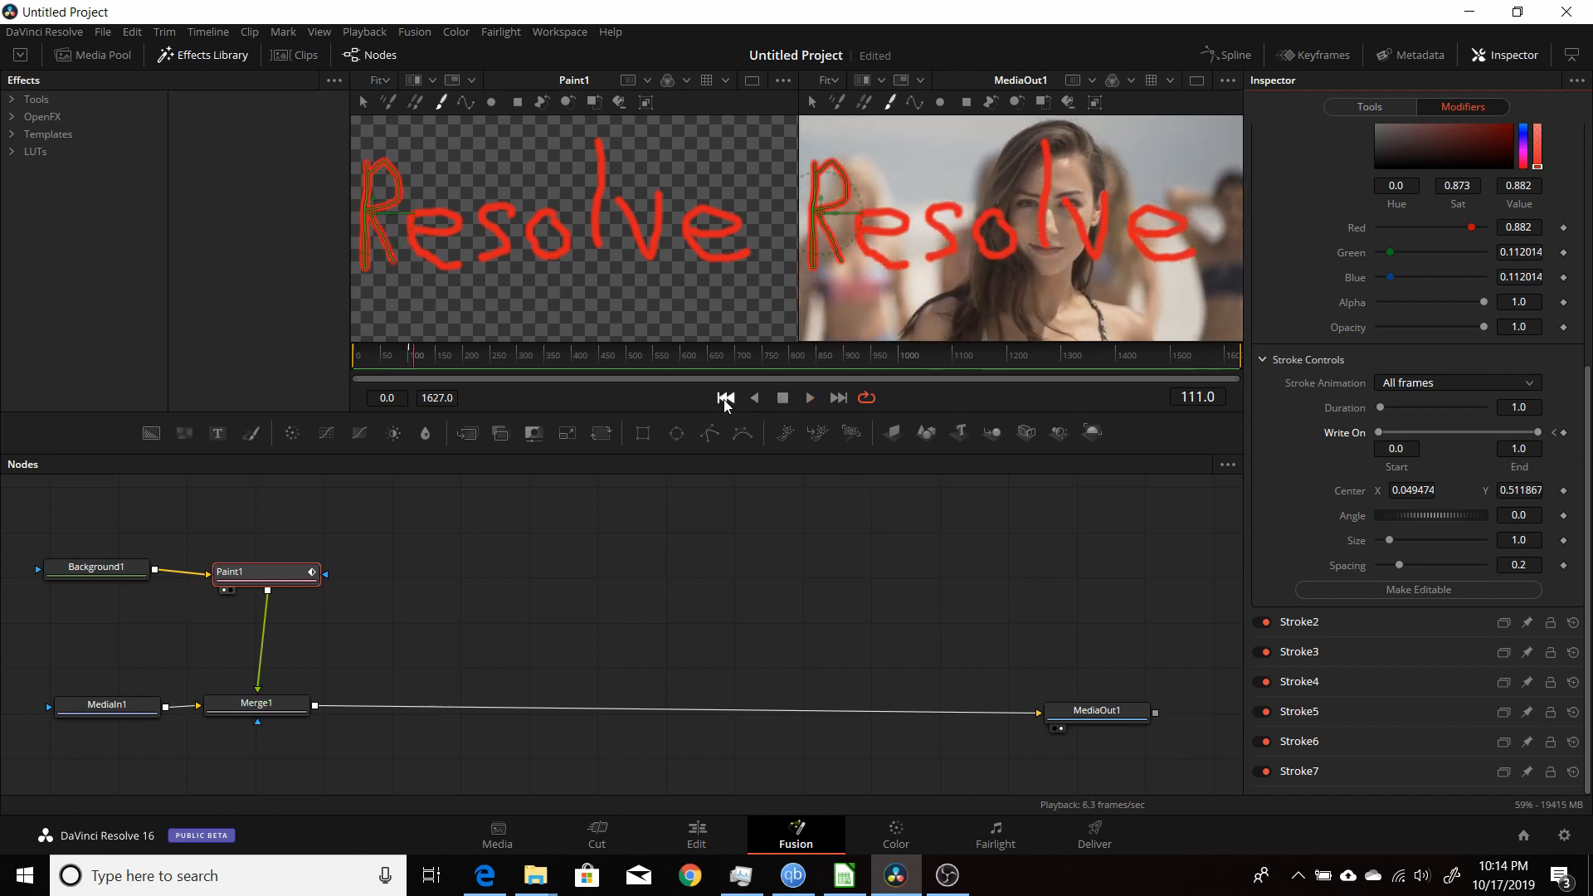
pyautogui.click(725, 397)
pyautogui.click(810, 397)
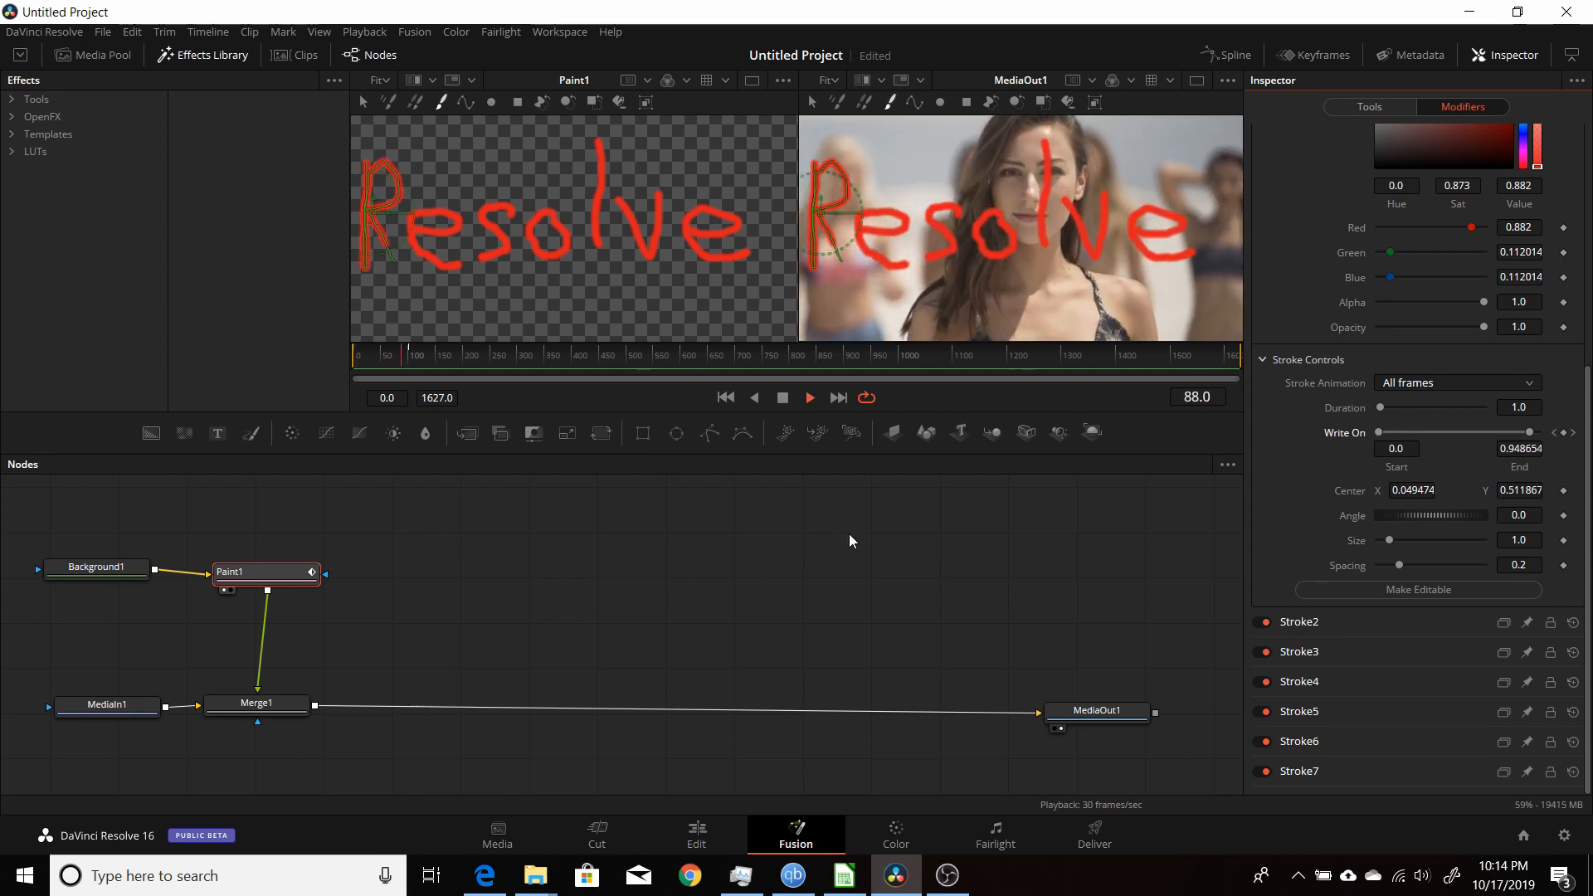
pyautogui.click(783, 399)
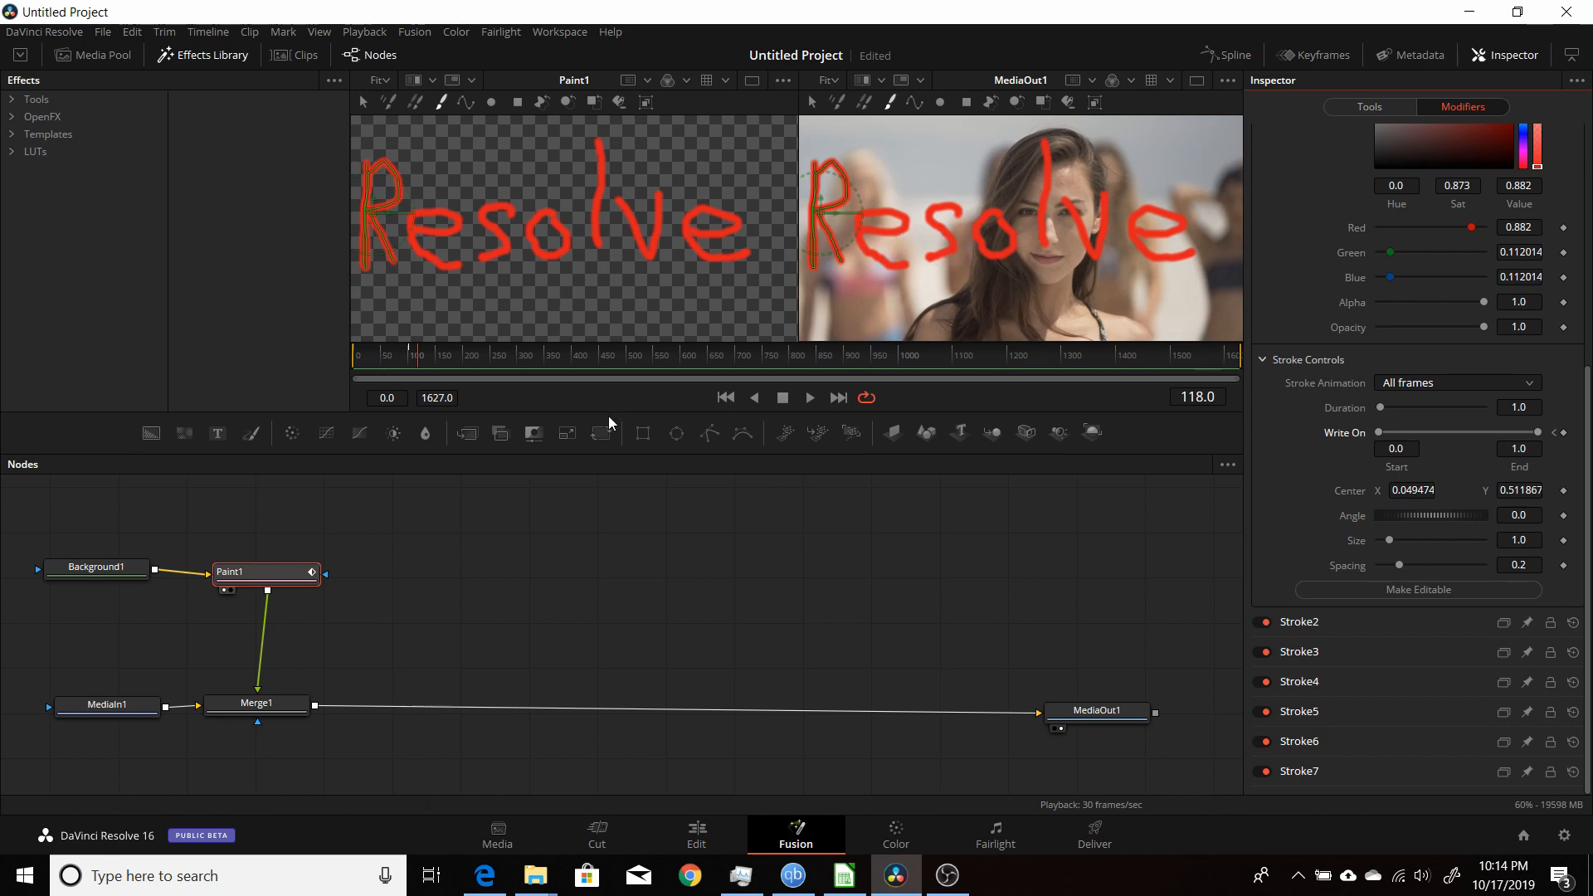
# Step: Copy Stroke1, paste its Write On group settings onto Stroke2, and scrub back to frame 18 to check both letters
pyautogui.scroll(4, 1329, 578)
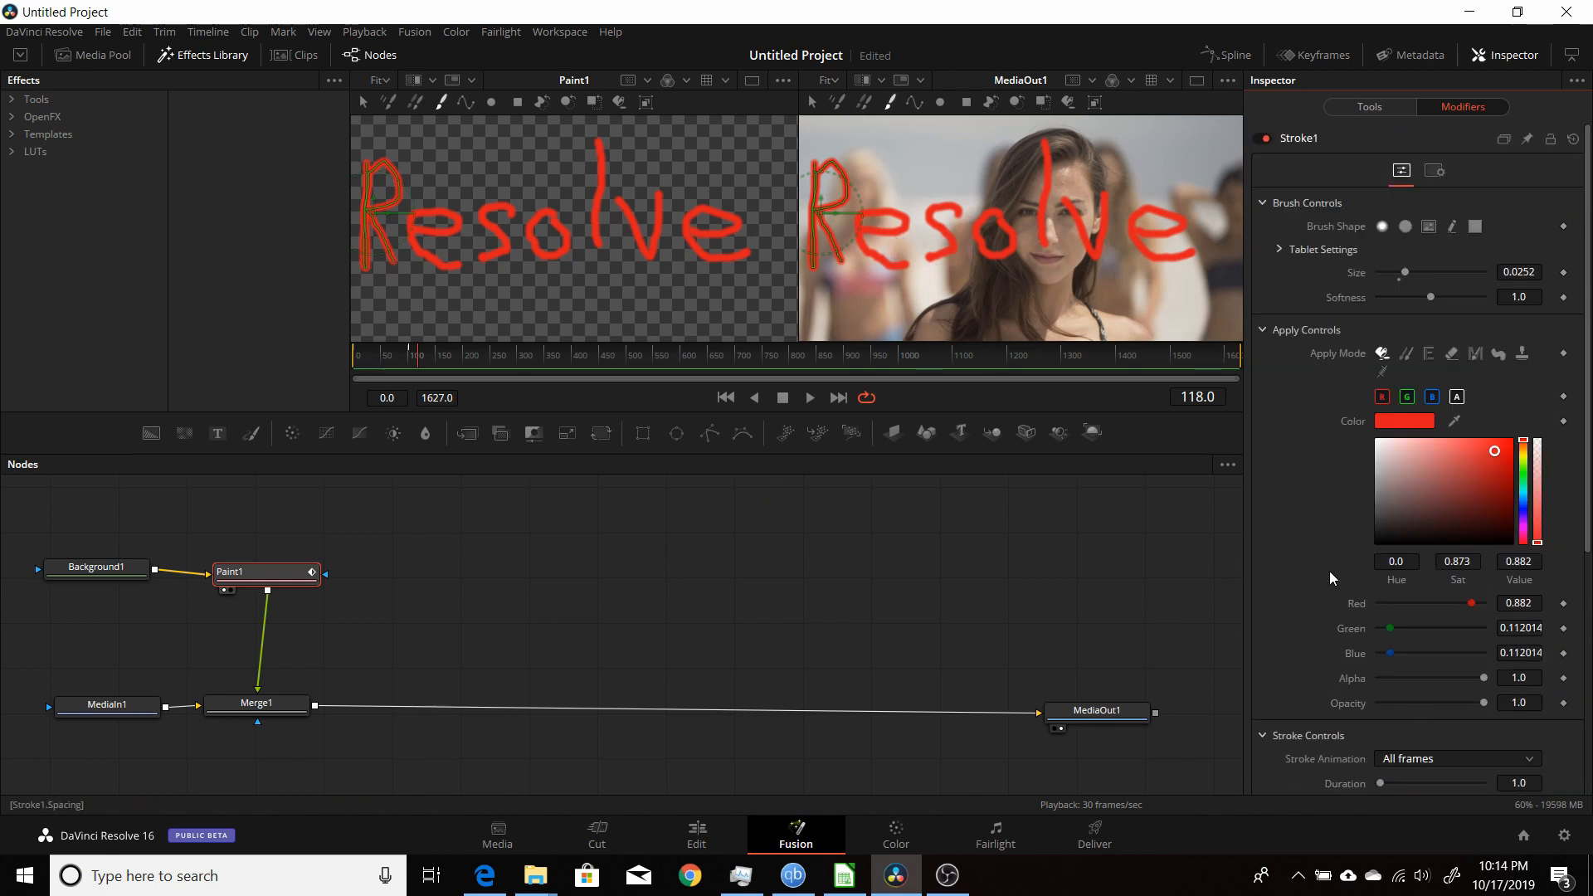
pyautogui.rightClick(1308, 144)
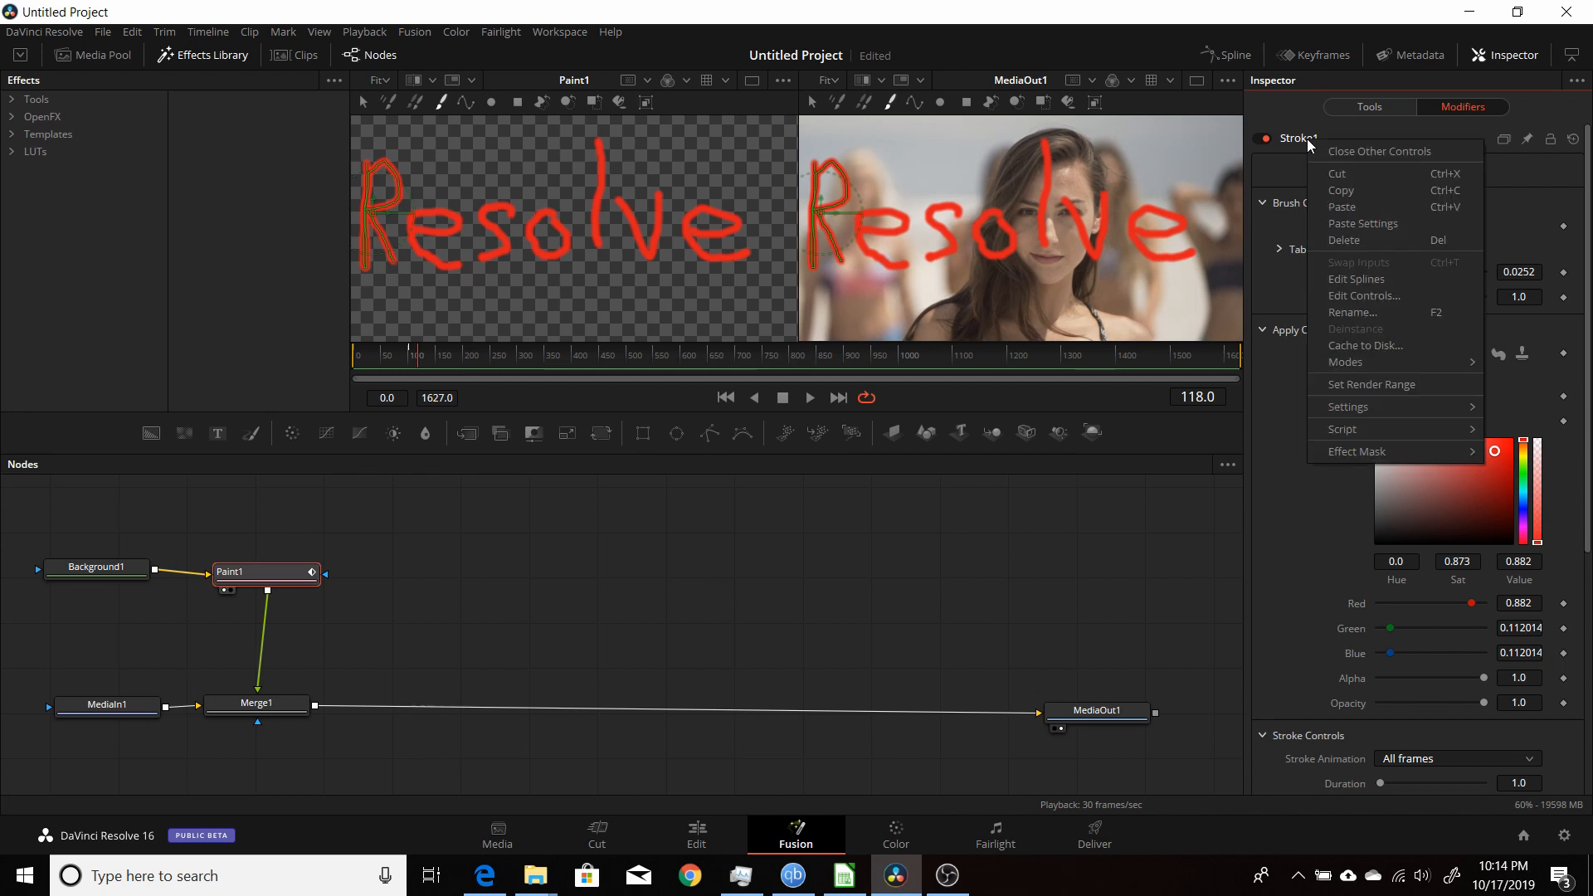
pyautogui.click(1346, 192)
pyautogui.scroll(-5, 1317, 415)
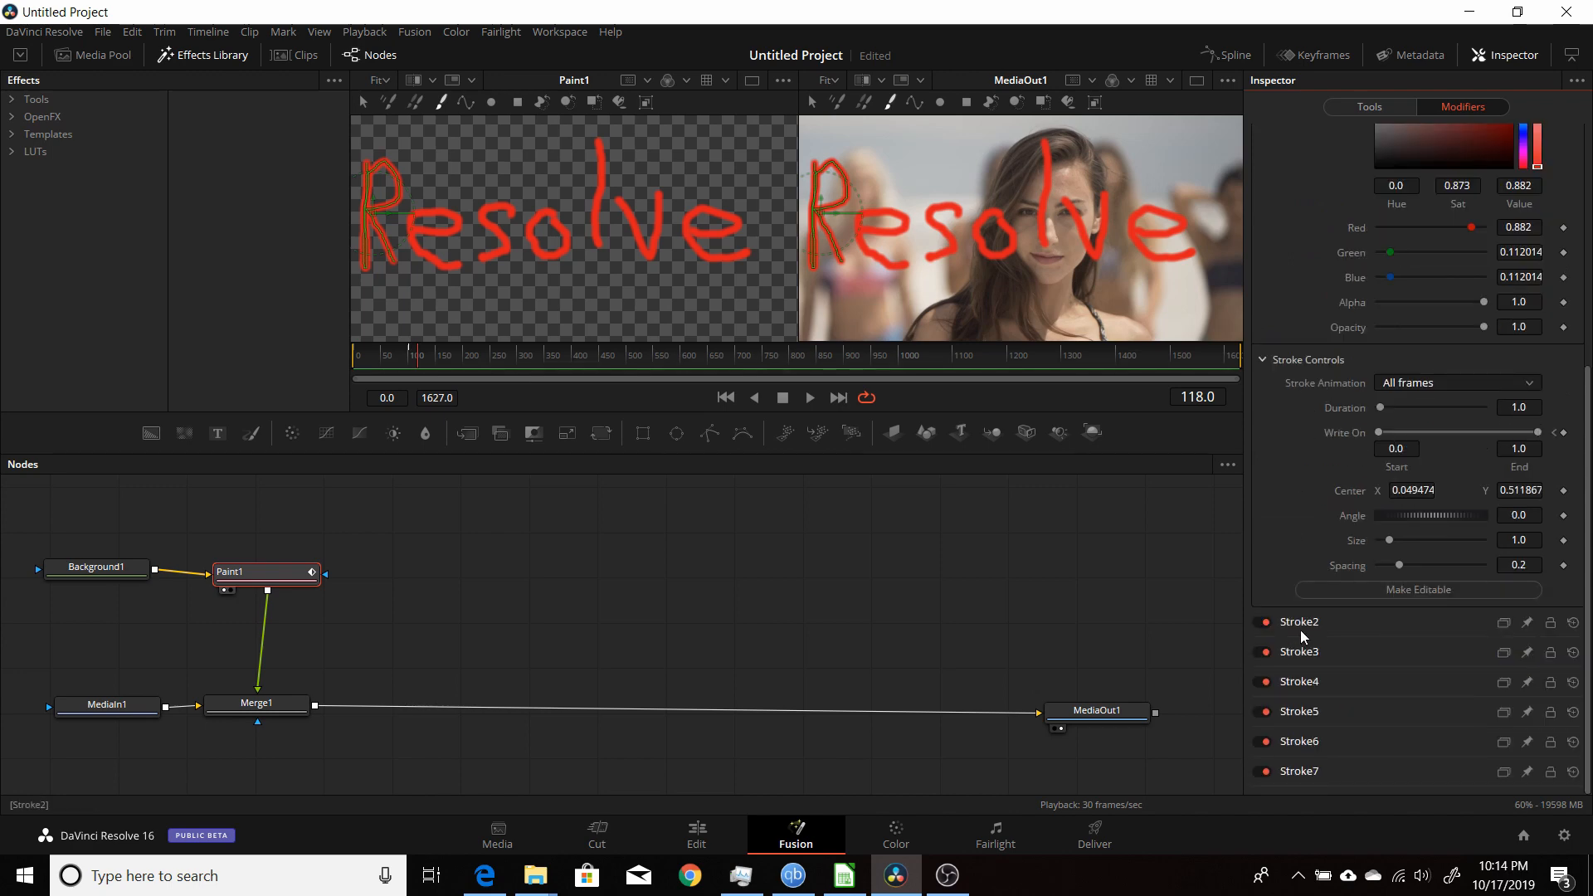
pyautogui.click(1305, 621)
pyautogui.scroll(-3, 1306, 619)
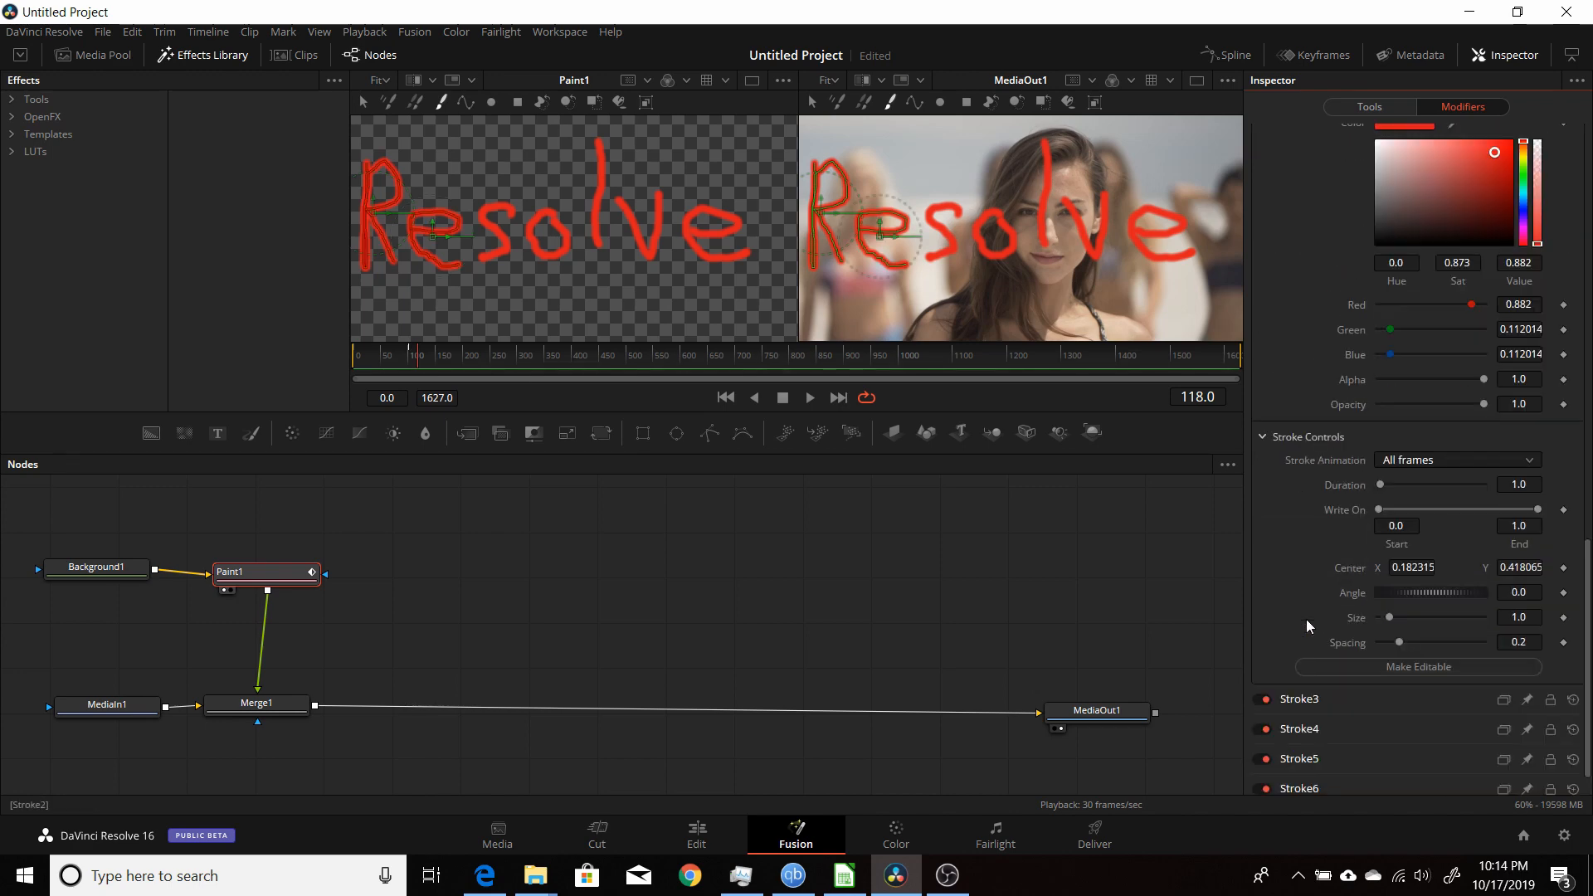
pyautogui.rightClick(1352, 511)
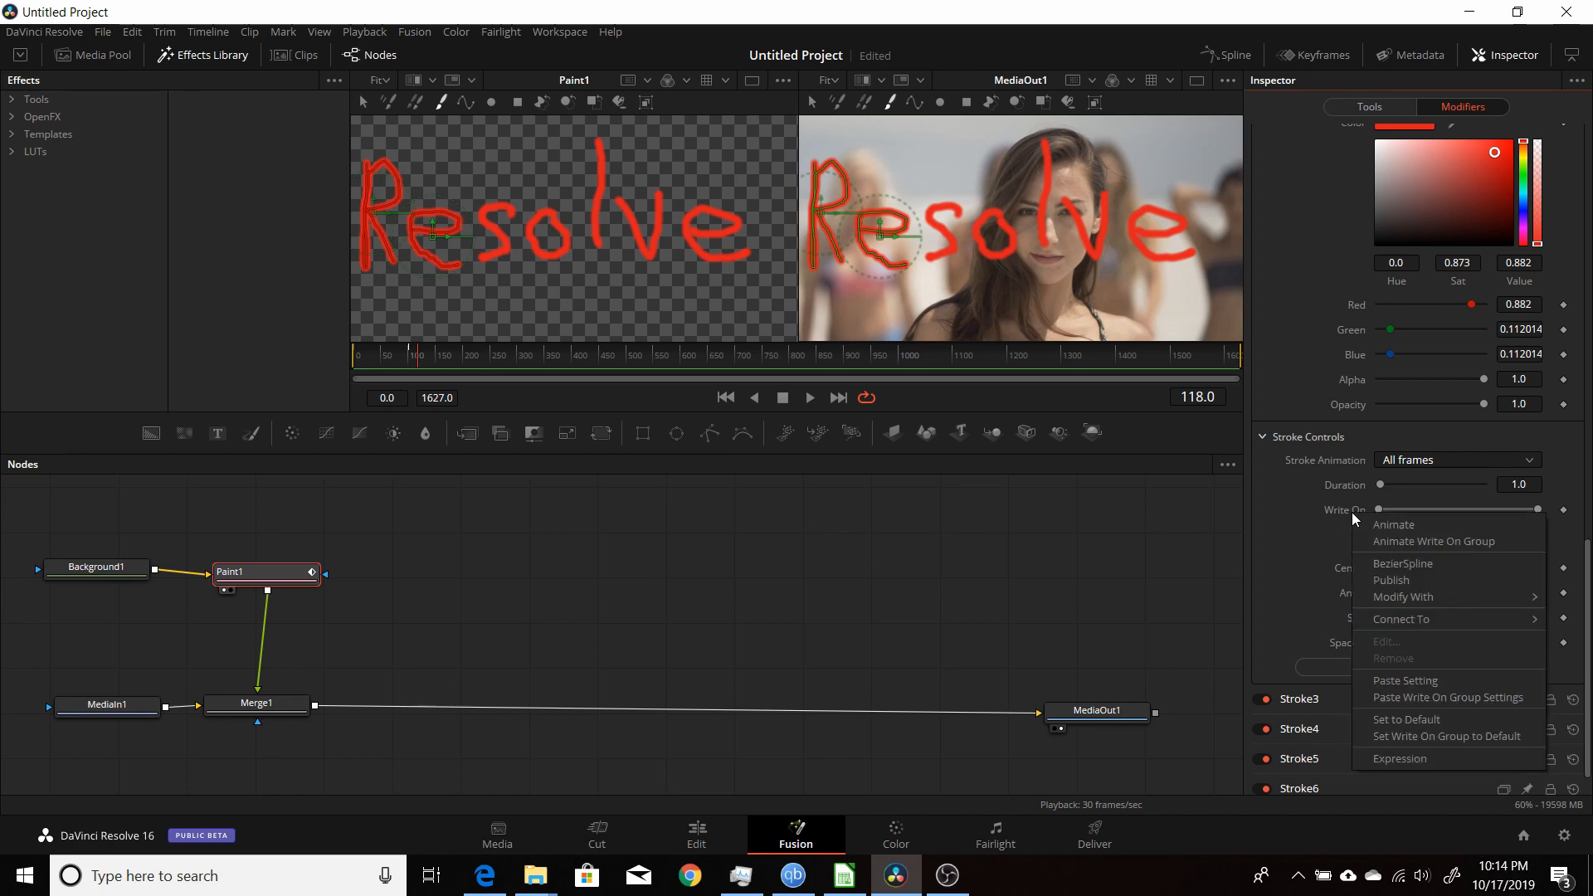
pyautogui.click(1395, 700)
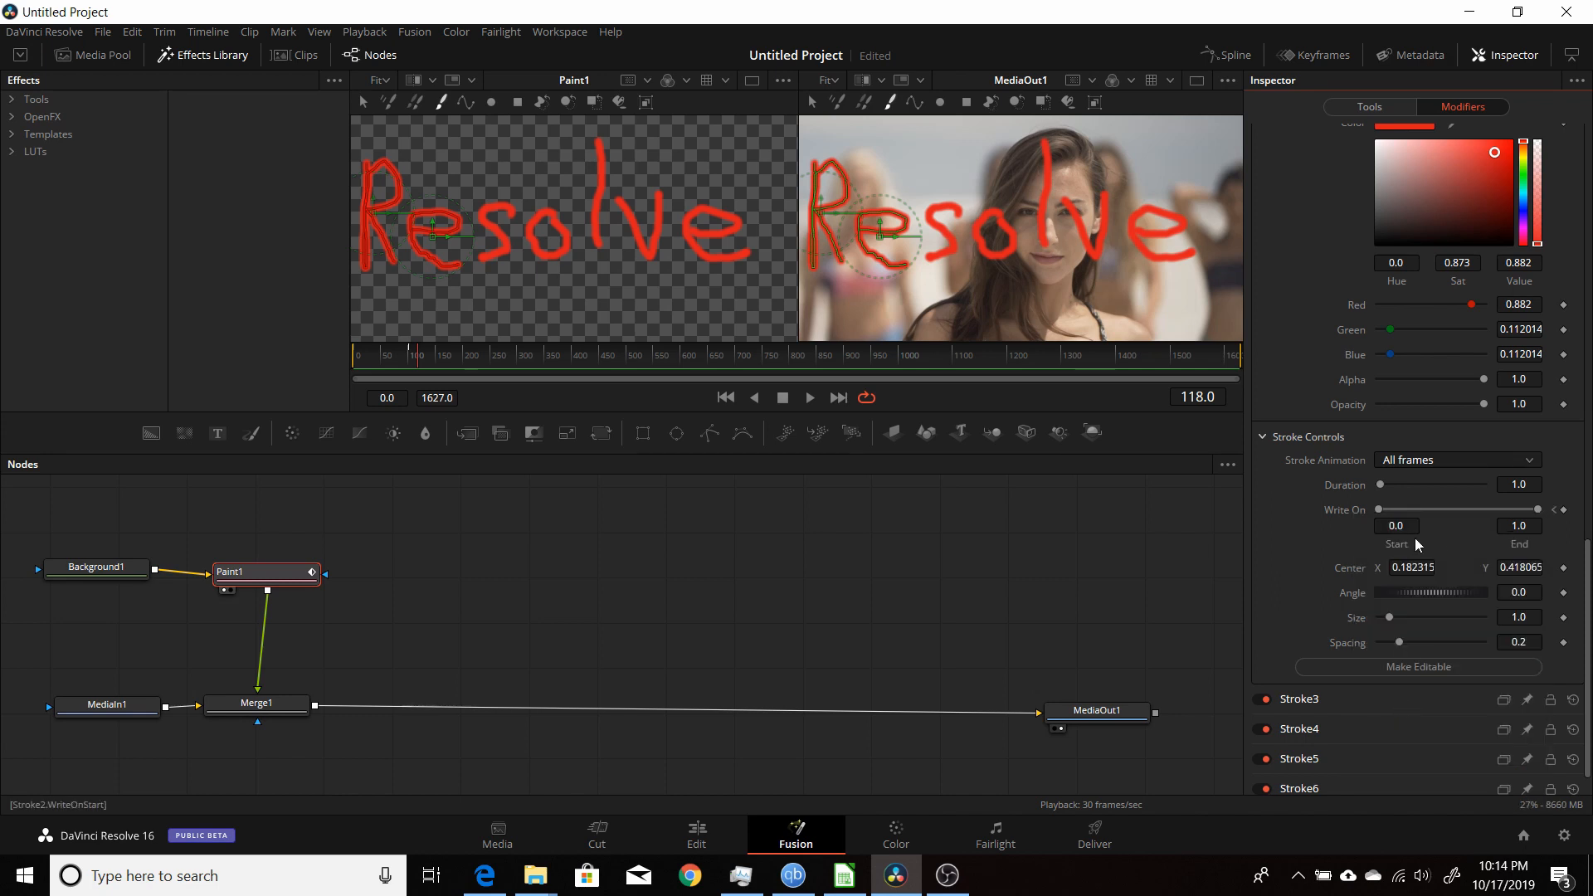
pyautogui.moveTo(405, 358); pyautogui.dragTo(367, 359)
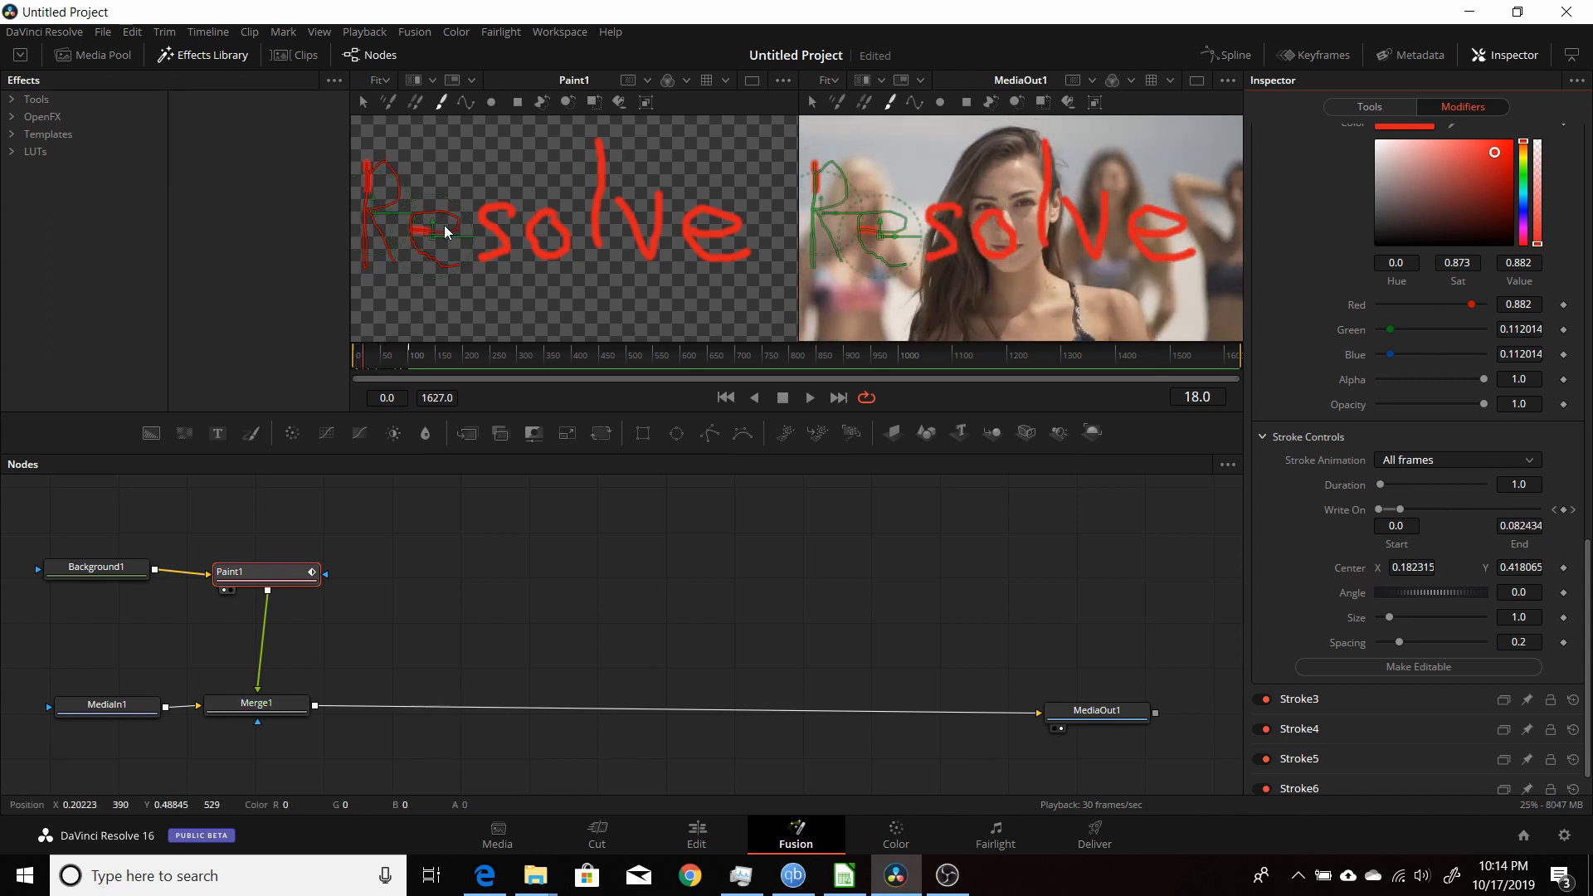
# Step: Paste the copied Write On group settings onto Stroke3 and Stroke4
pyautogui.scroll(-1, 1312, 660)
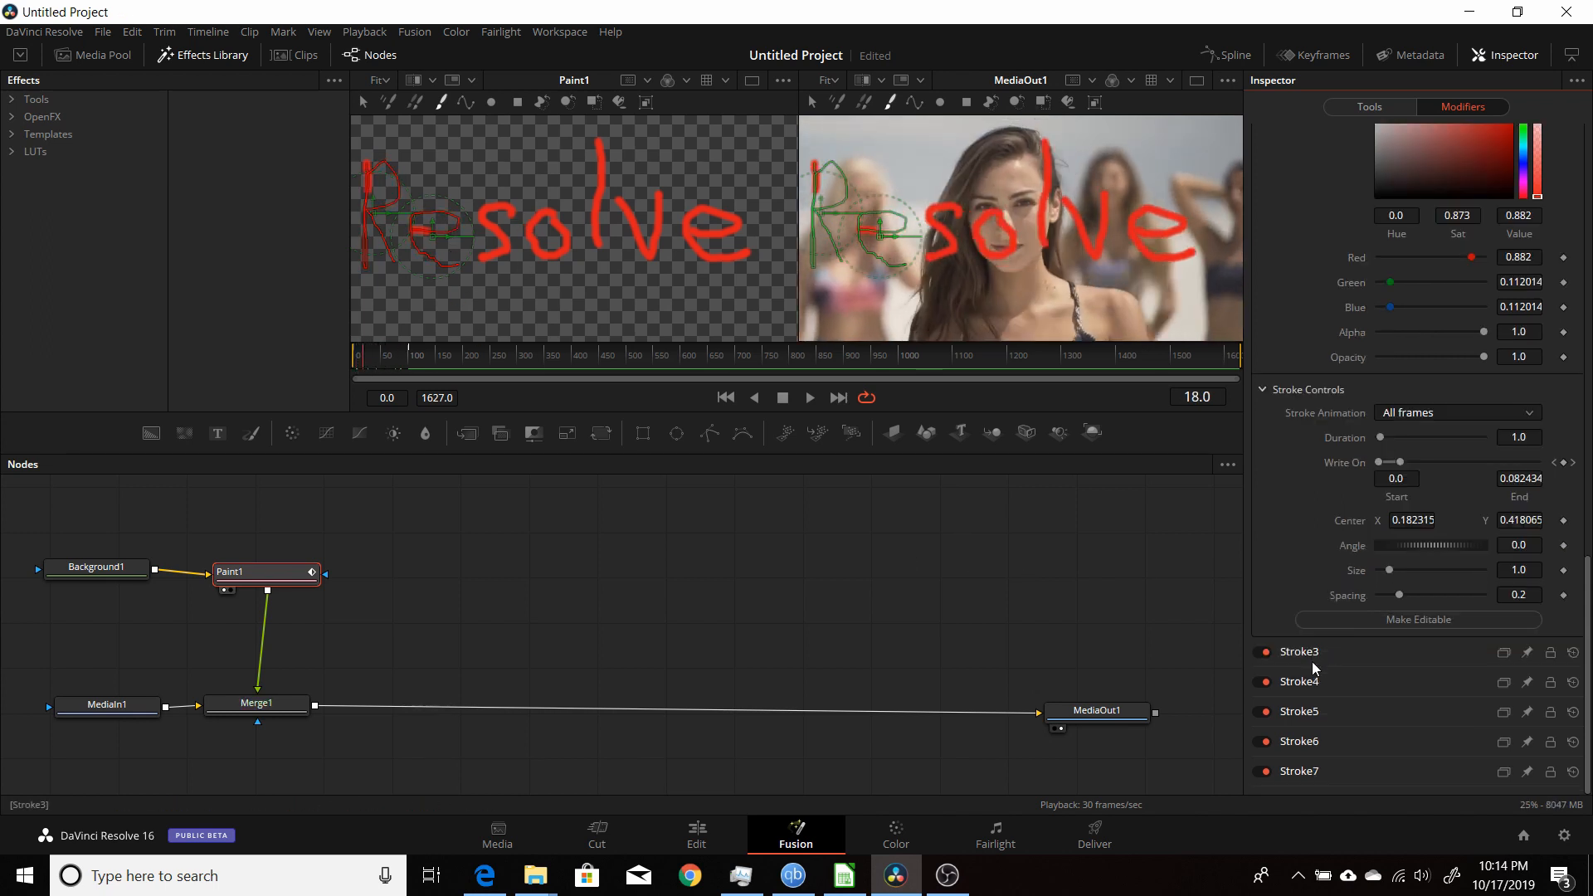
pyautogui.click(1310, 654)
pyautogui.scroll(-7, 1309, 654)
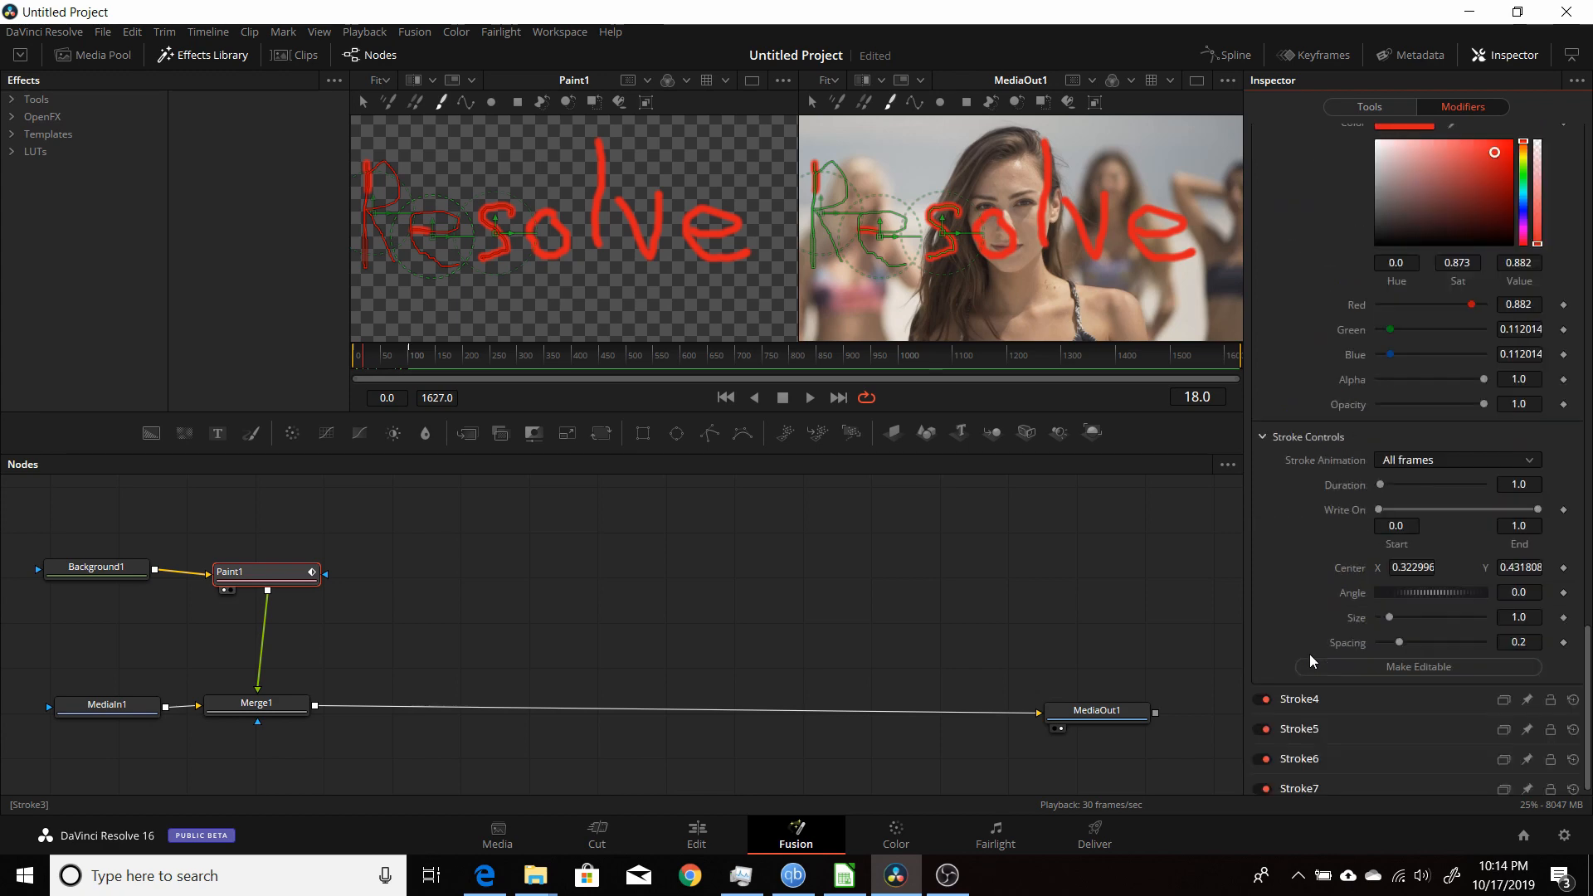
pyautogui.rightClick(1351, 513)
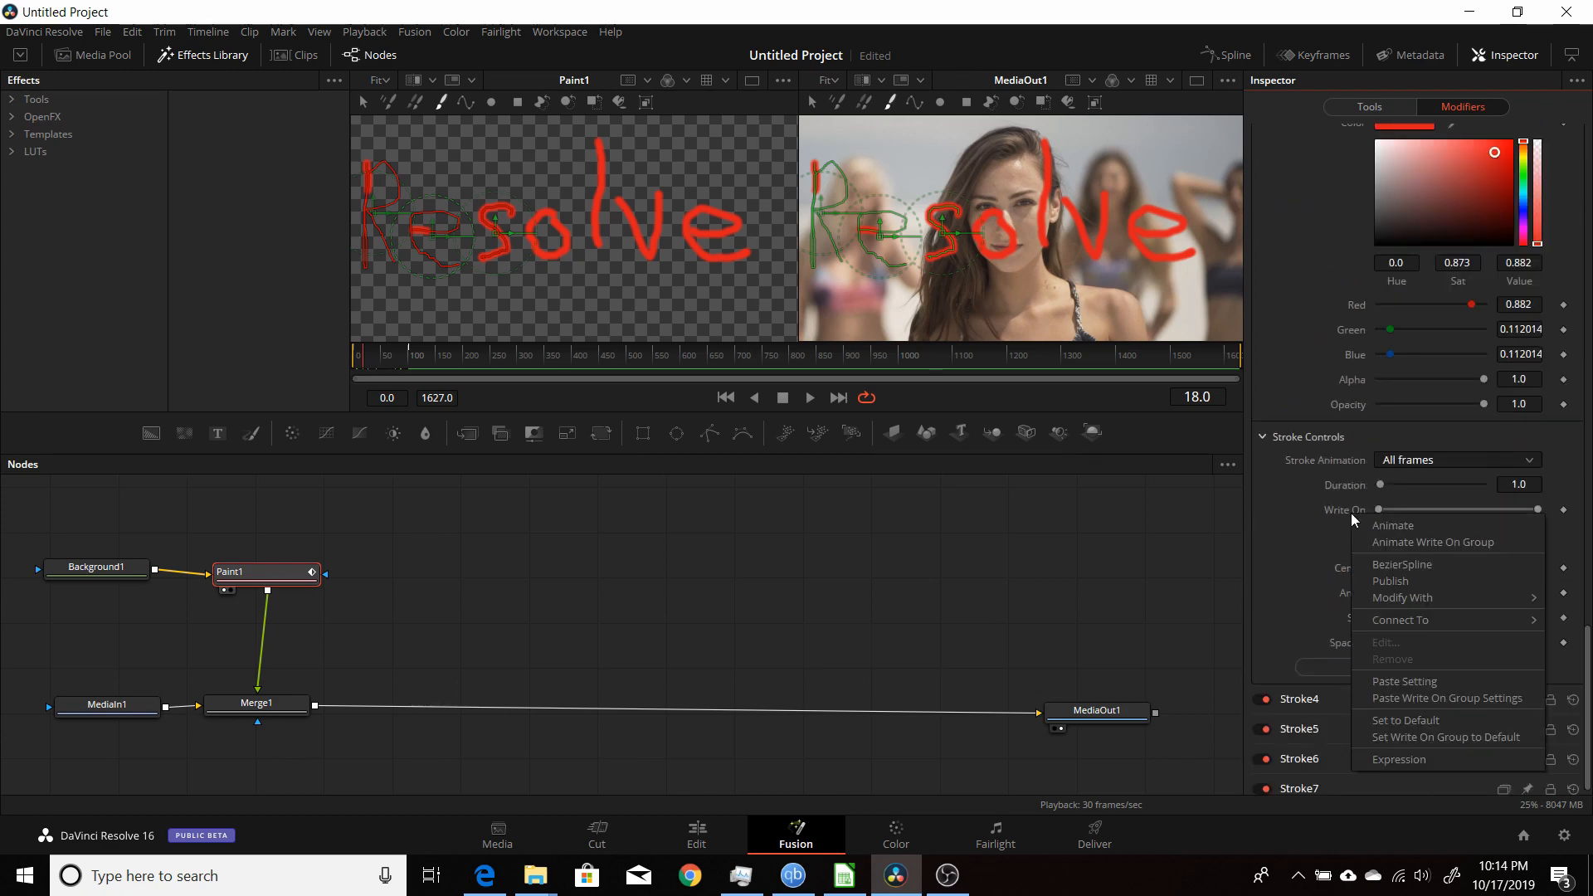
pyautogui.click(1402, 695)
pyautogui.click(1306, 700)
pyautogui.scroll(-5, 1299, 684)
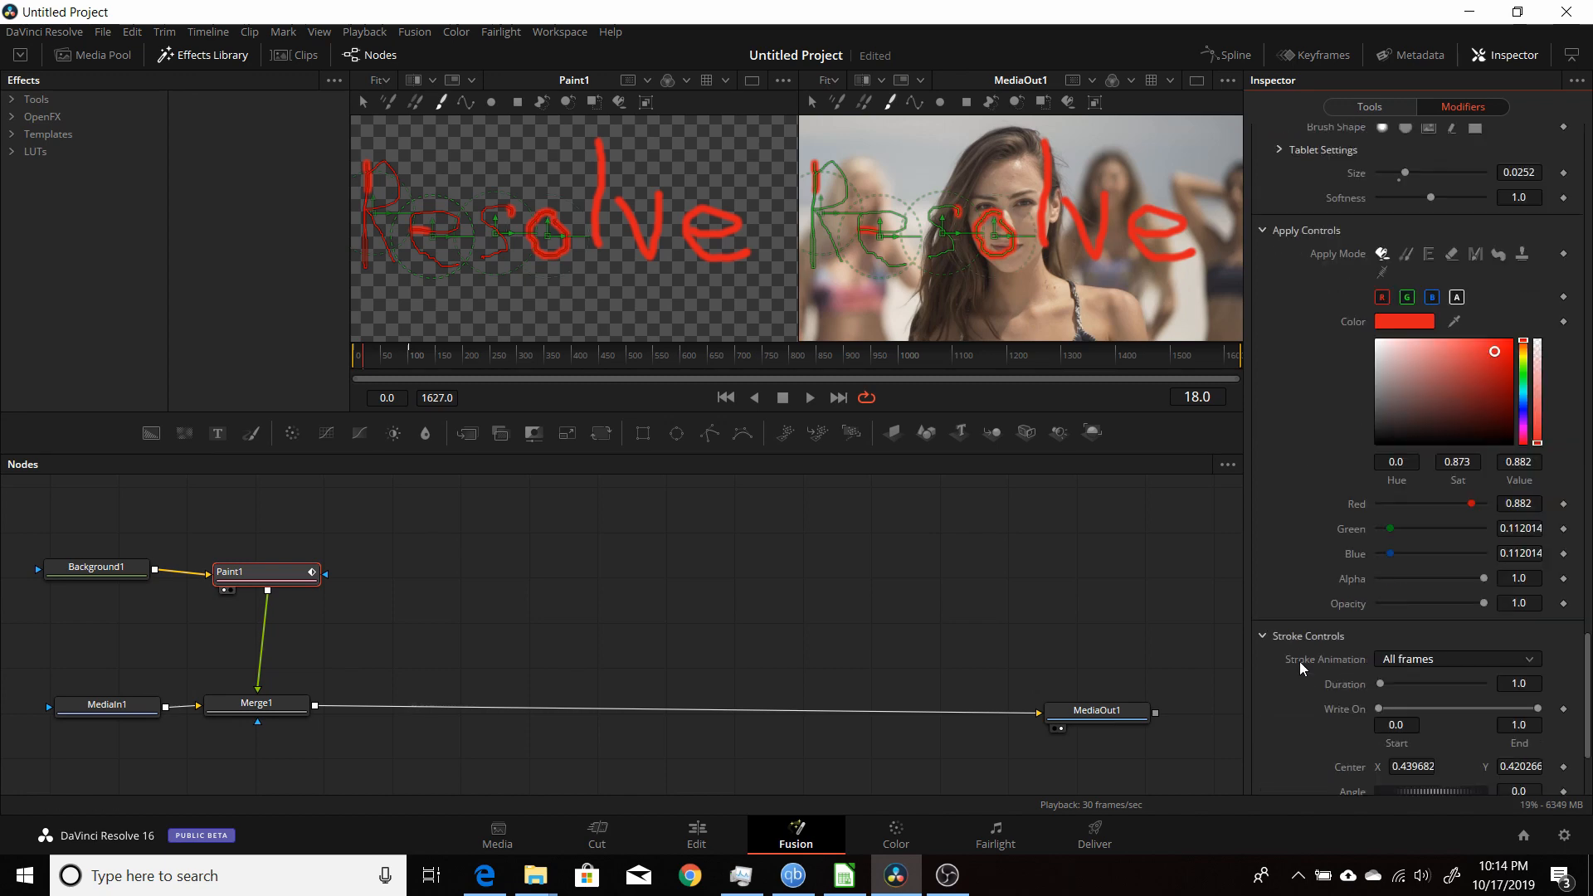
pyautogui.rightClick(1338, 524)
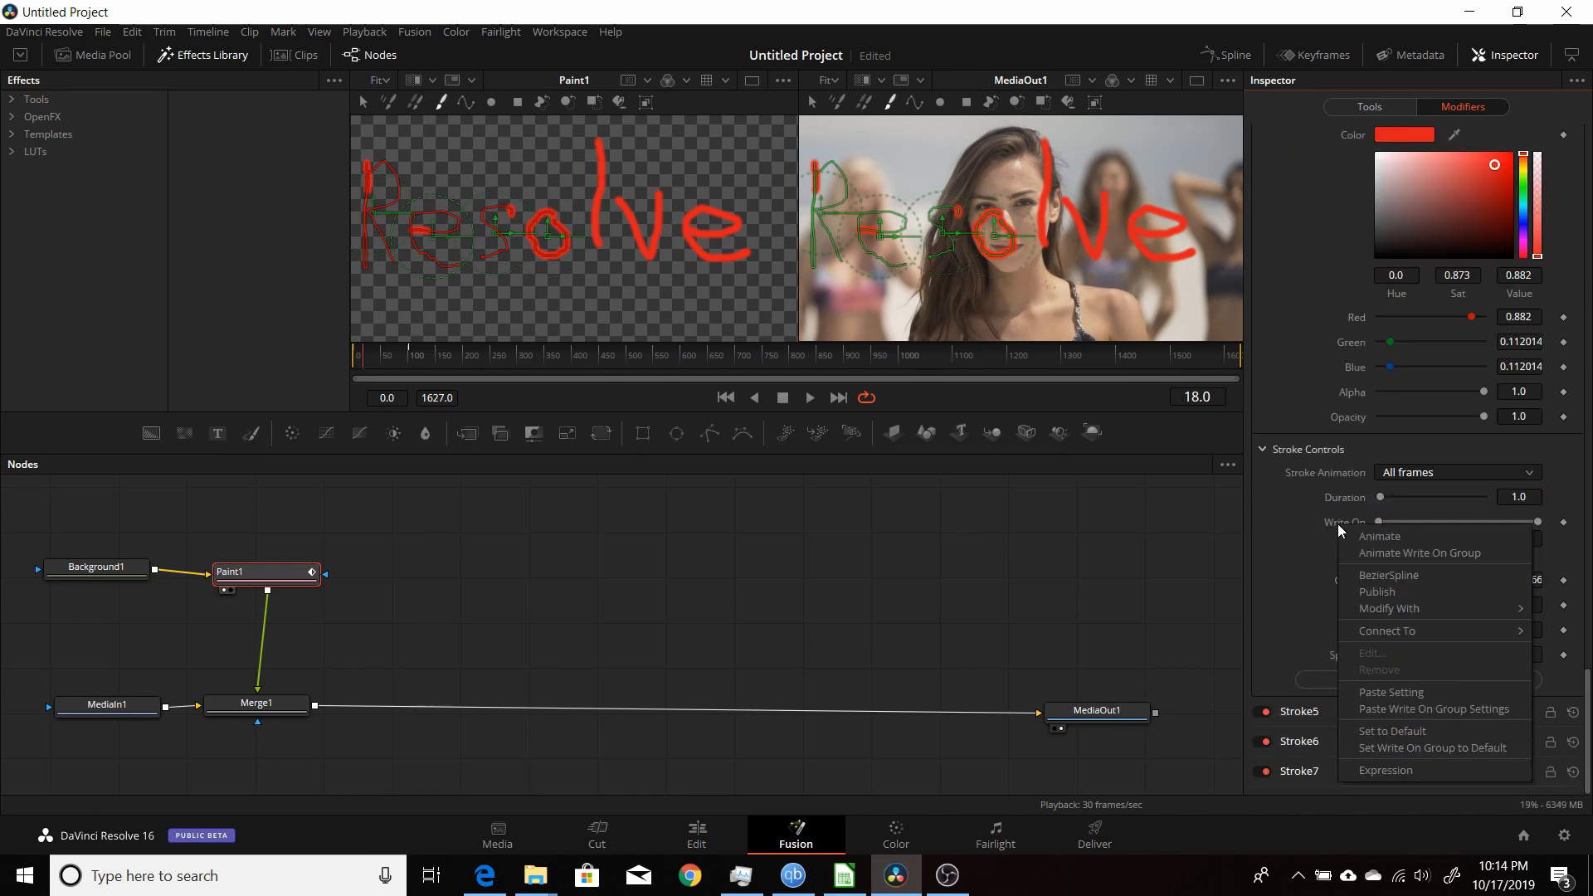
pyautogui.click(1383, 711)
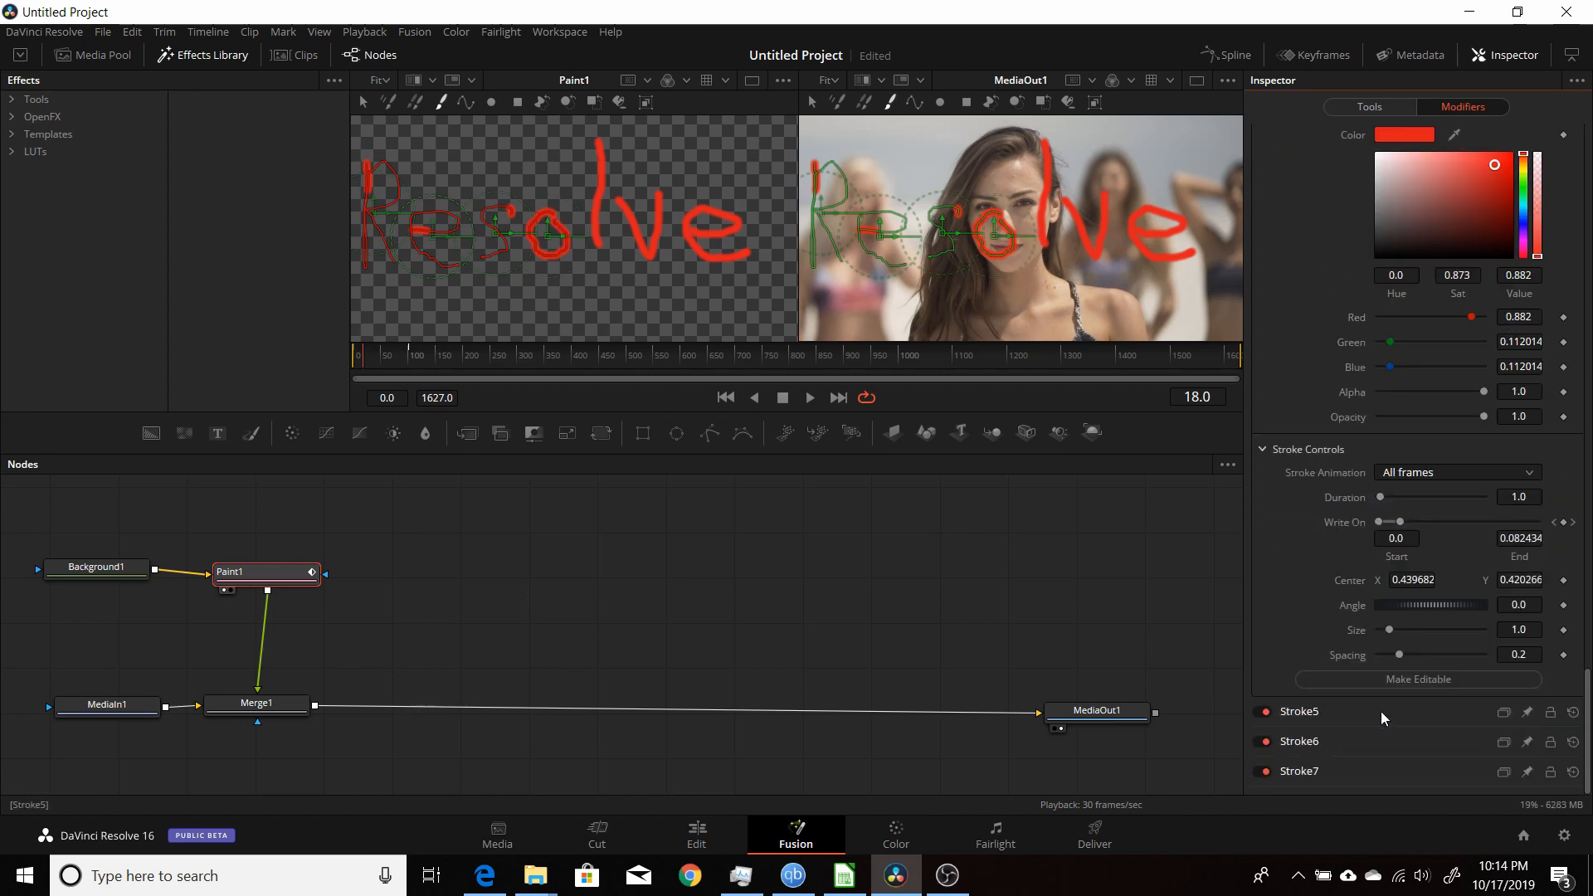
# Step: Apply Stroke1's copied Write On group settings to Stroke5 and Stroke6
pyautogui.click(1303, 712)
pyautogui.scroll(-3, 1278, 654)
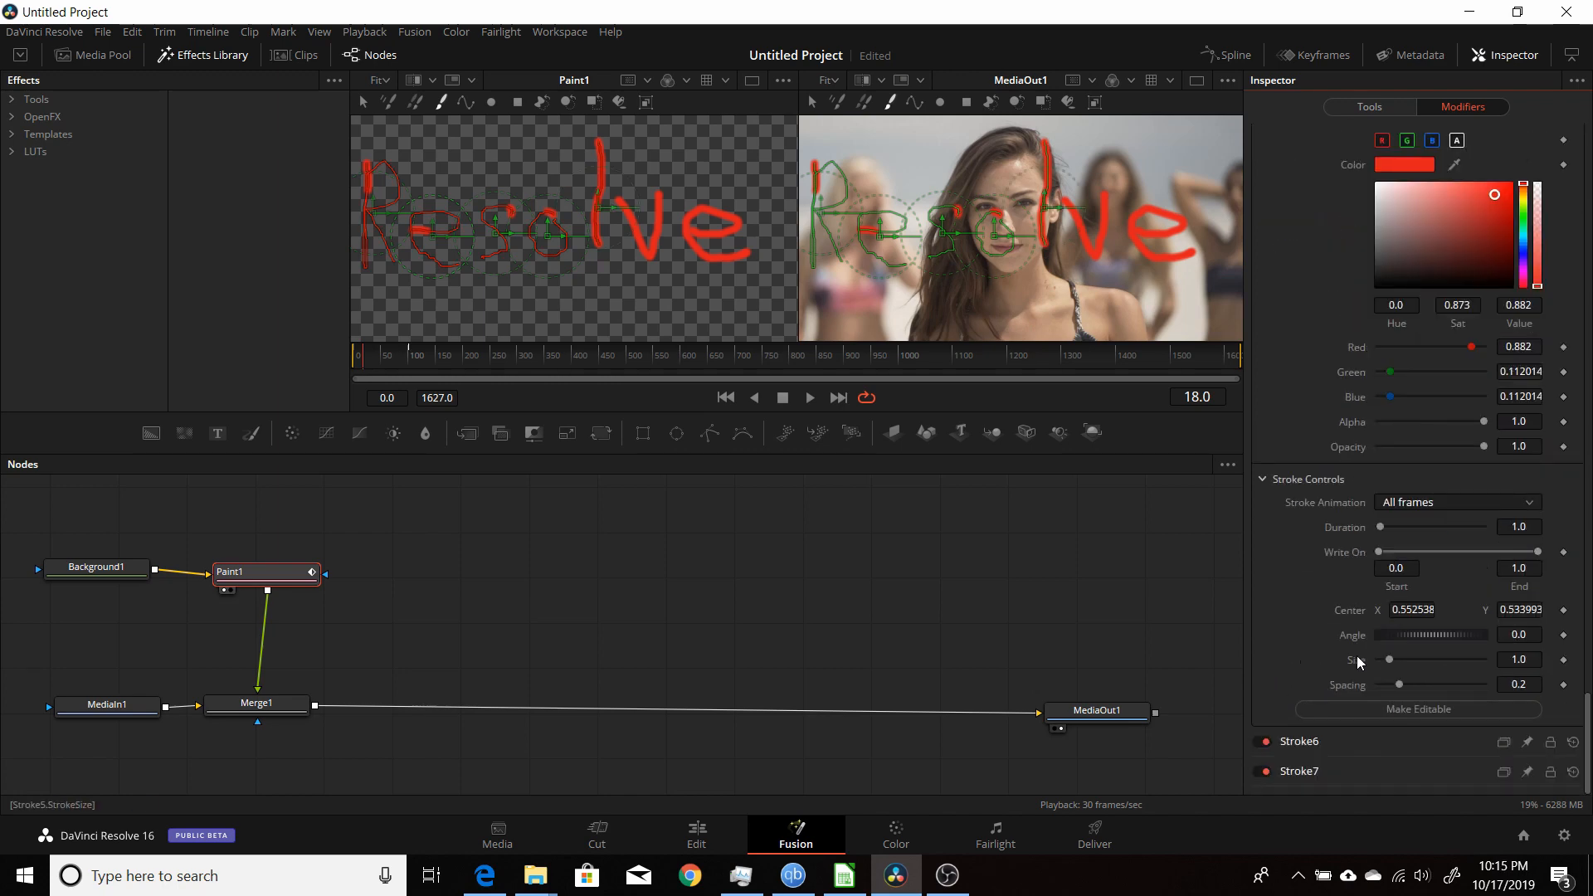
pyautogui.rightClick(1357, 550)
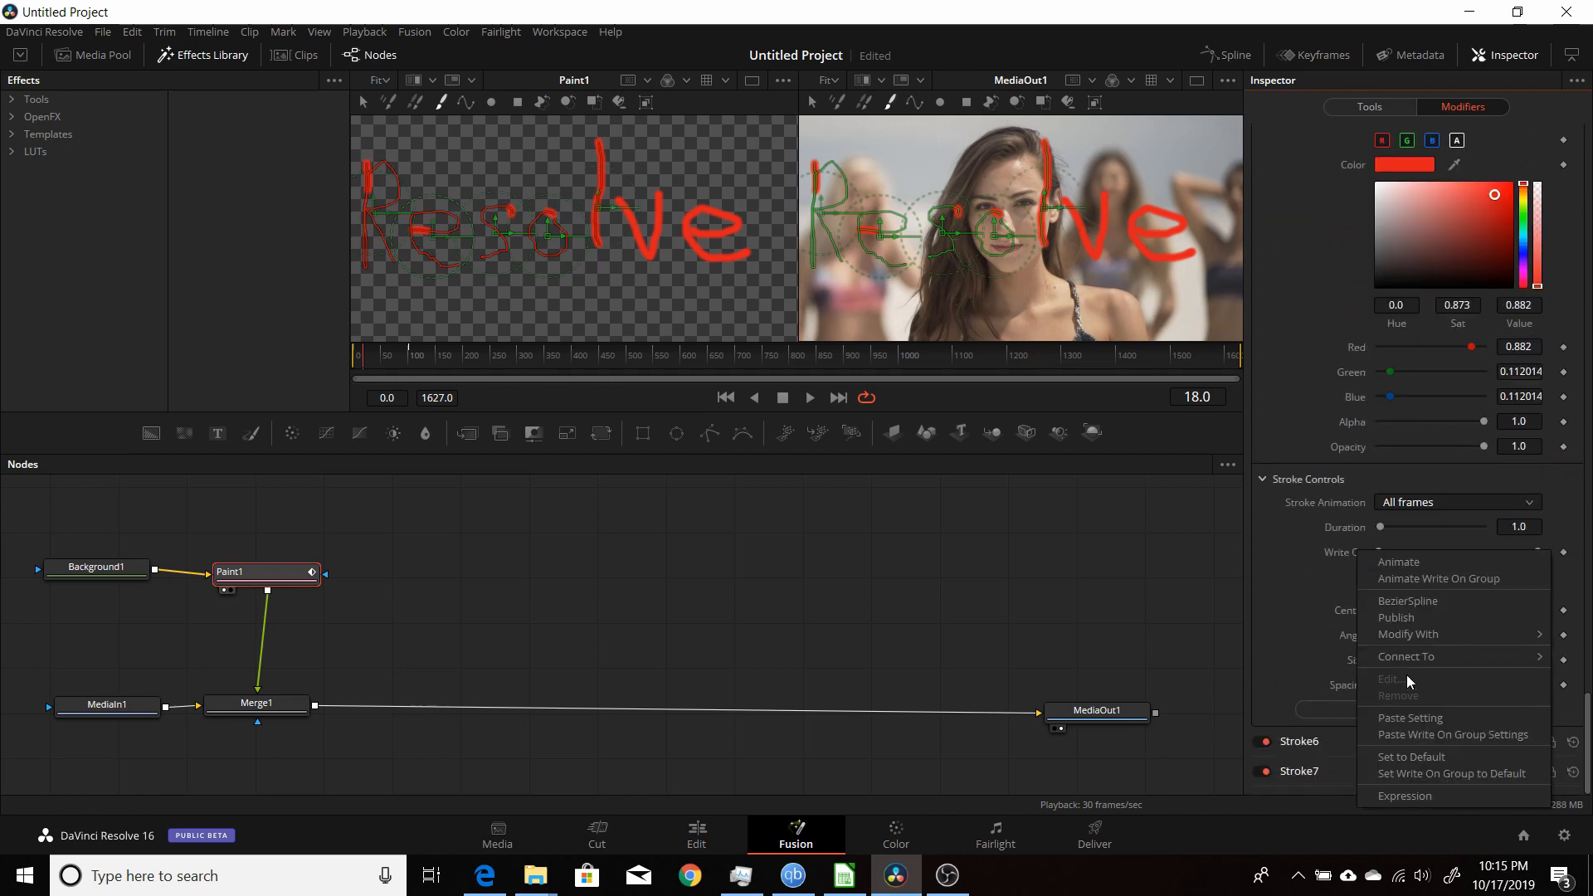
pyautogui.click(1409, 732)
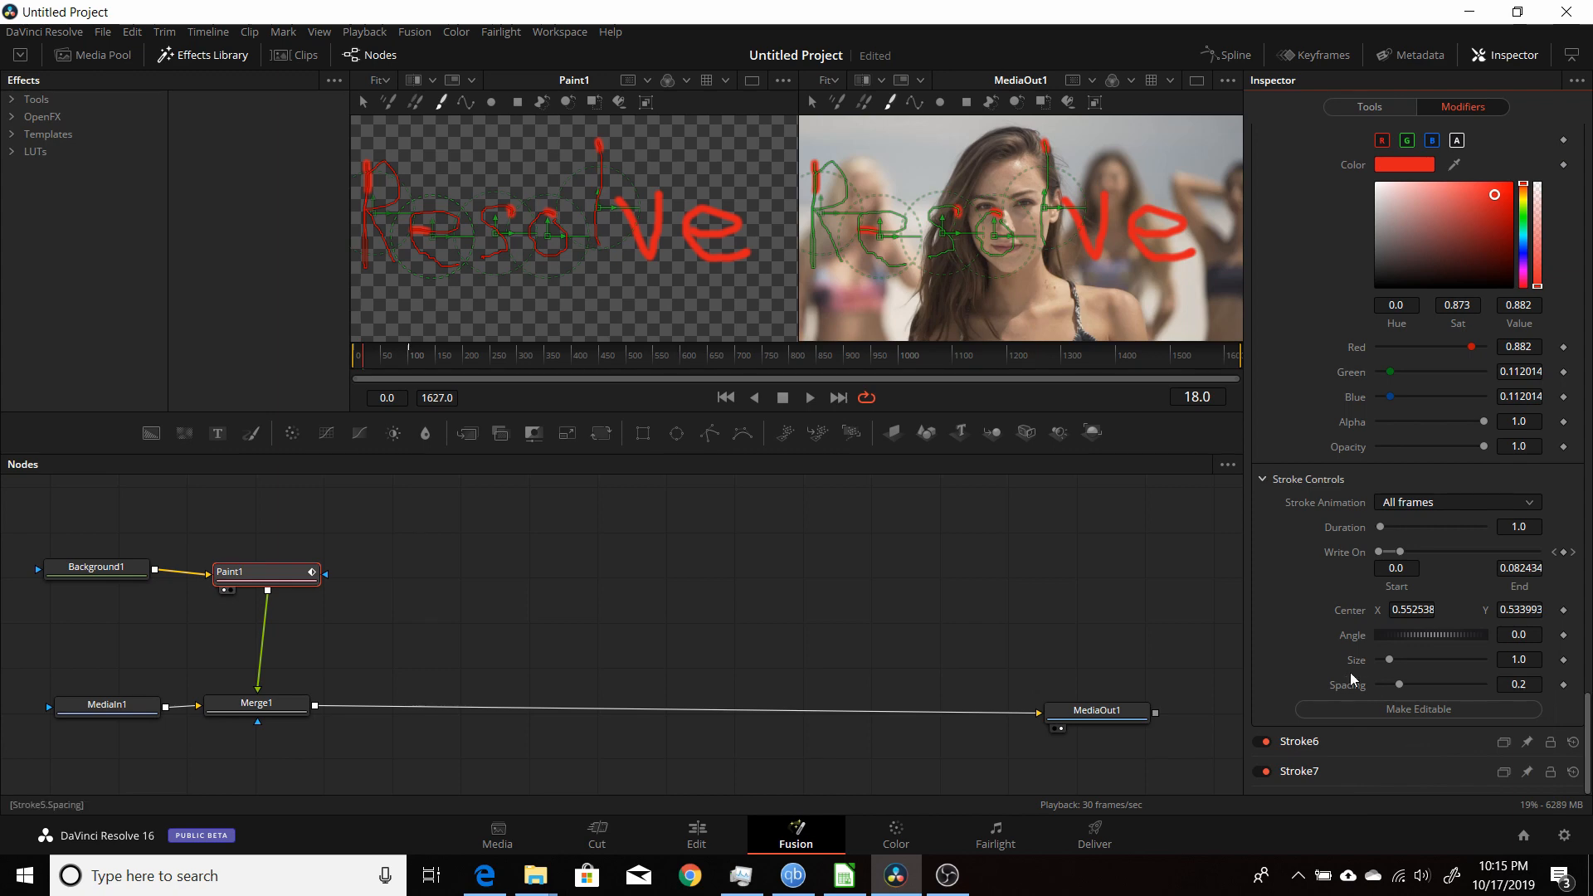
pyautogui.click(1311, 743)
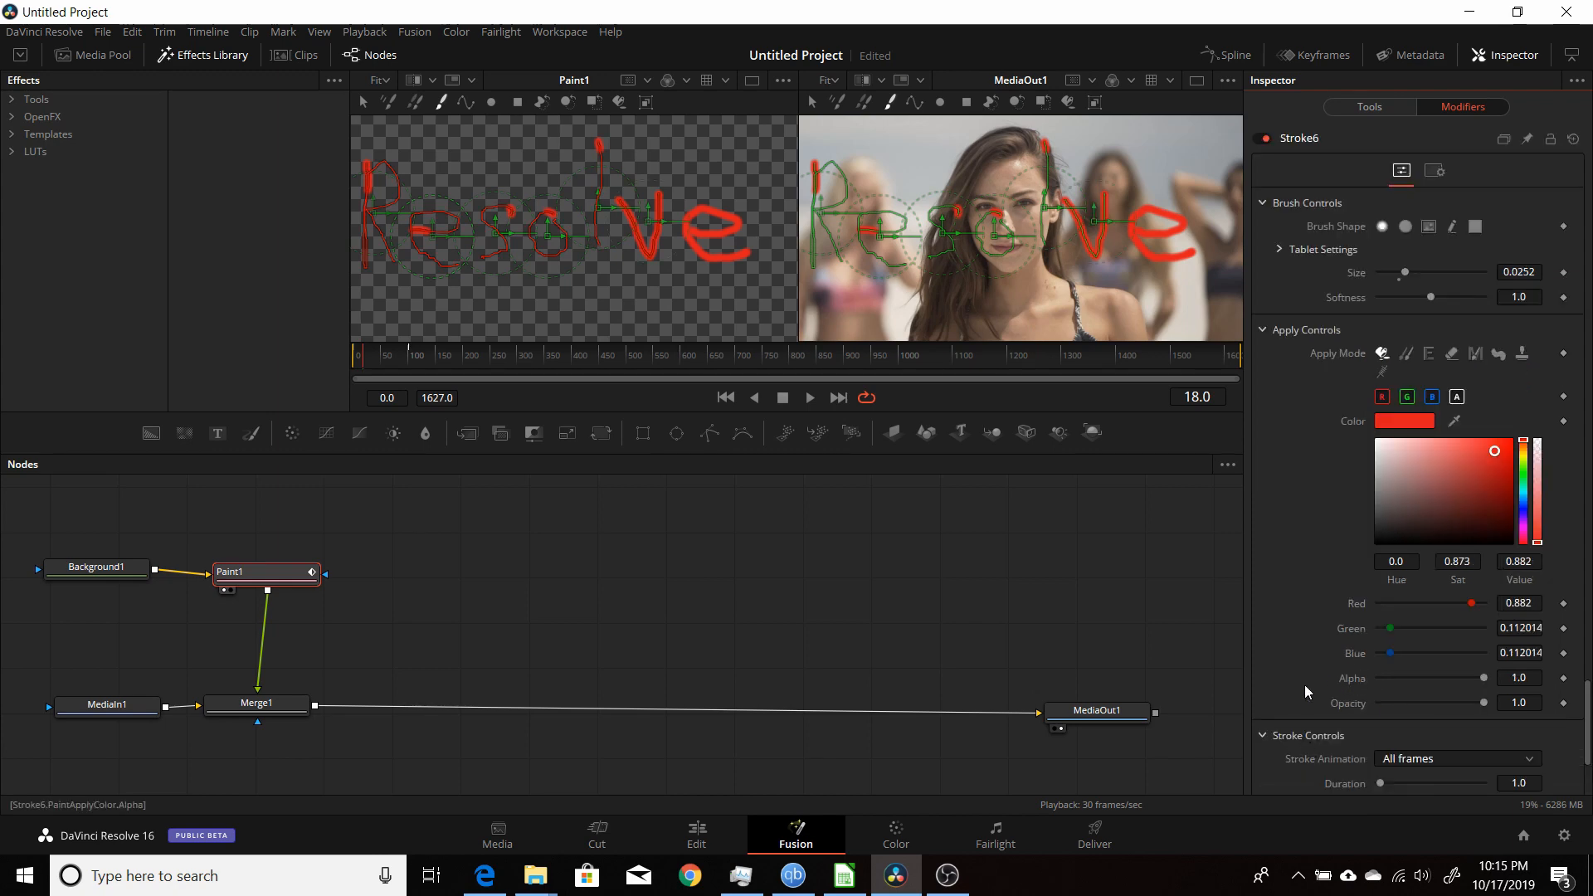
pyautogui.rightClick(1348, 582)
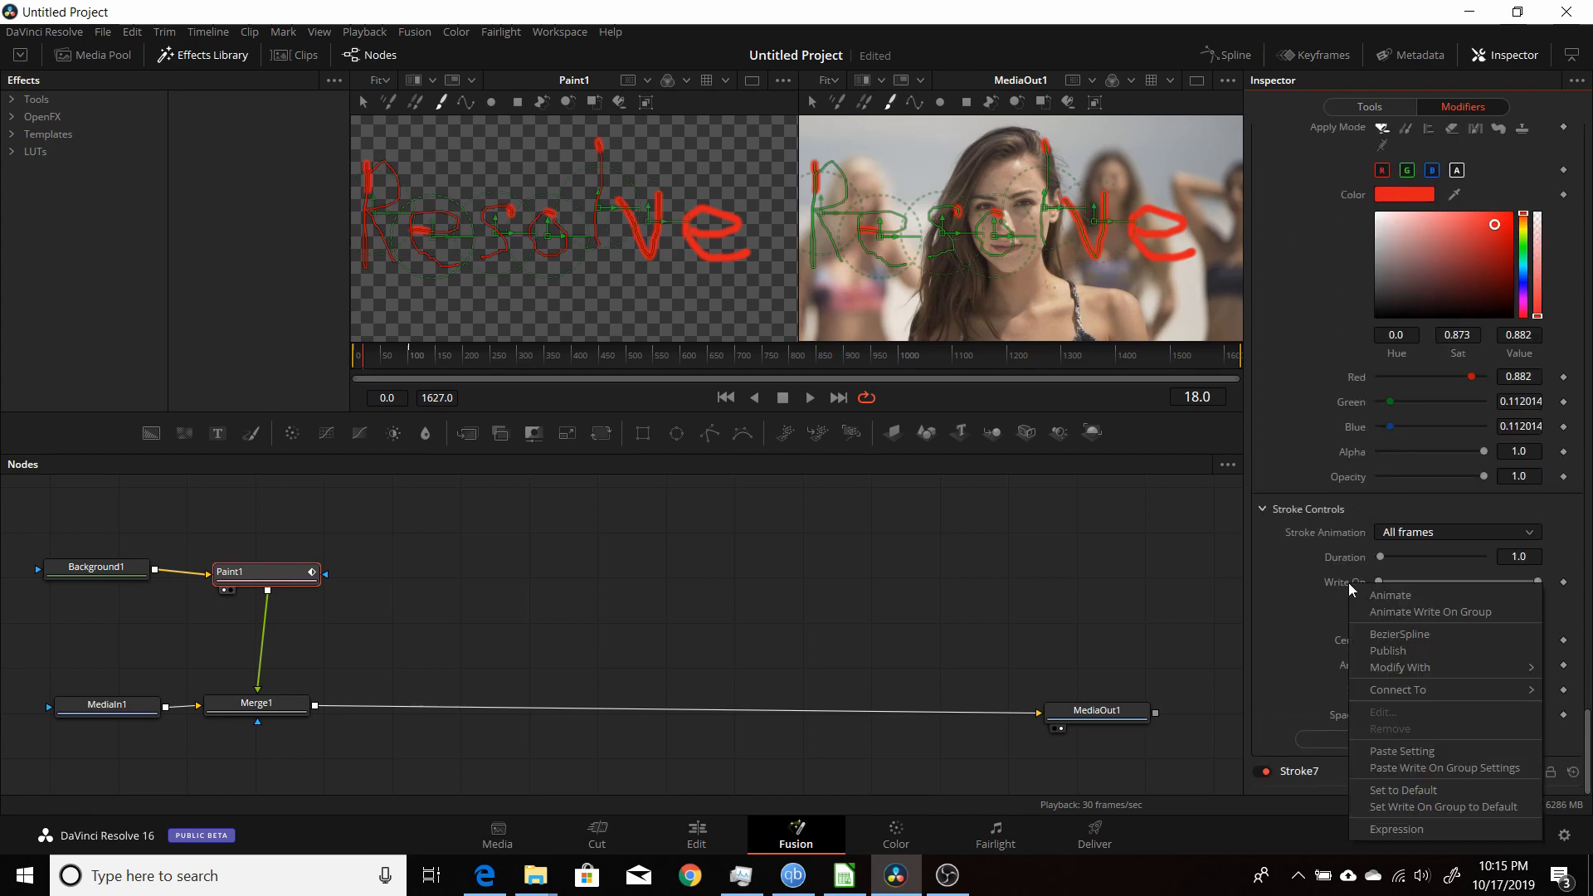
pyautogui.click(1395, 765)
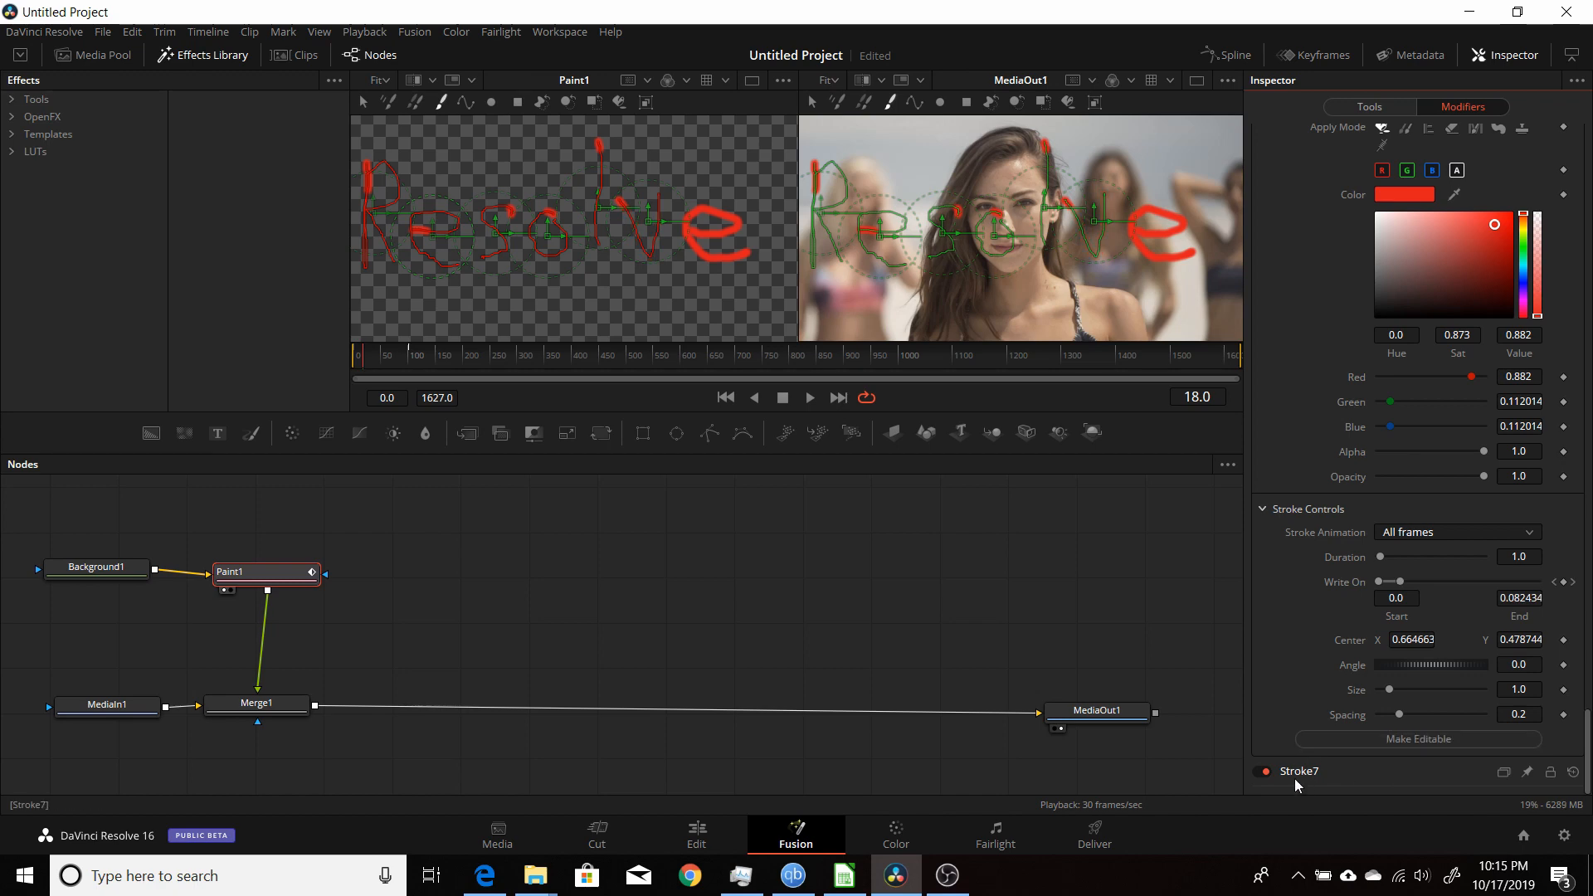
# Step: Paste the copied Write On group settings onto Stroke7, the final letter e
pyautogui.click(1295, 770)
pyautogui.scroll(-3, 1277, 661)
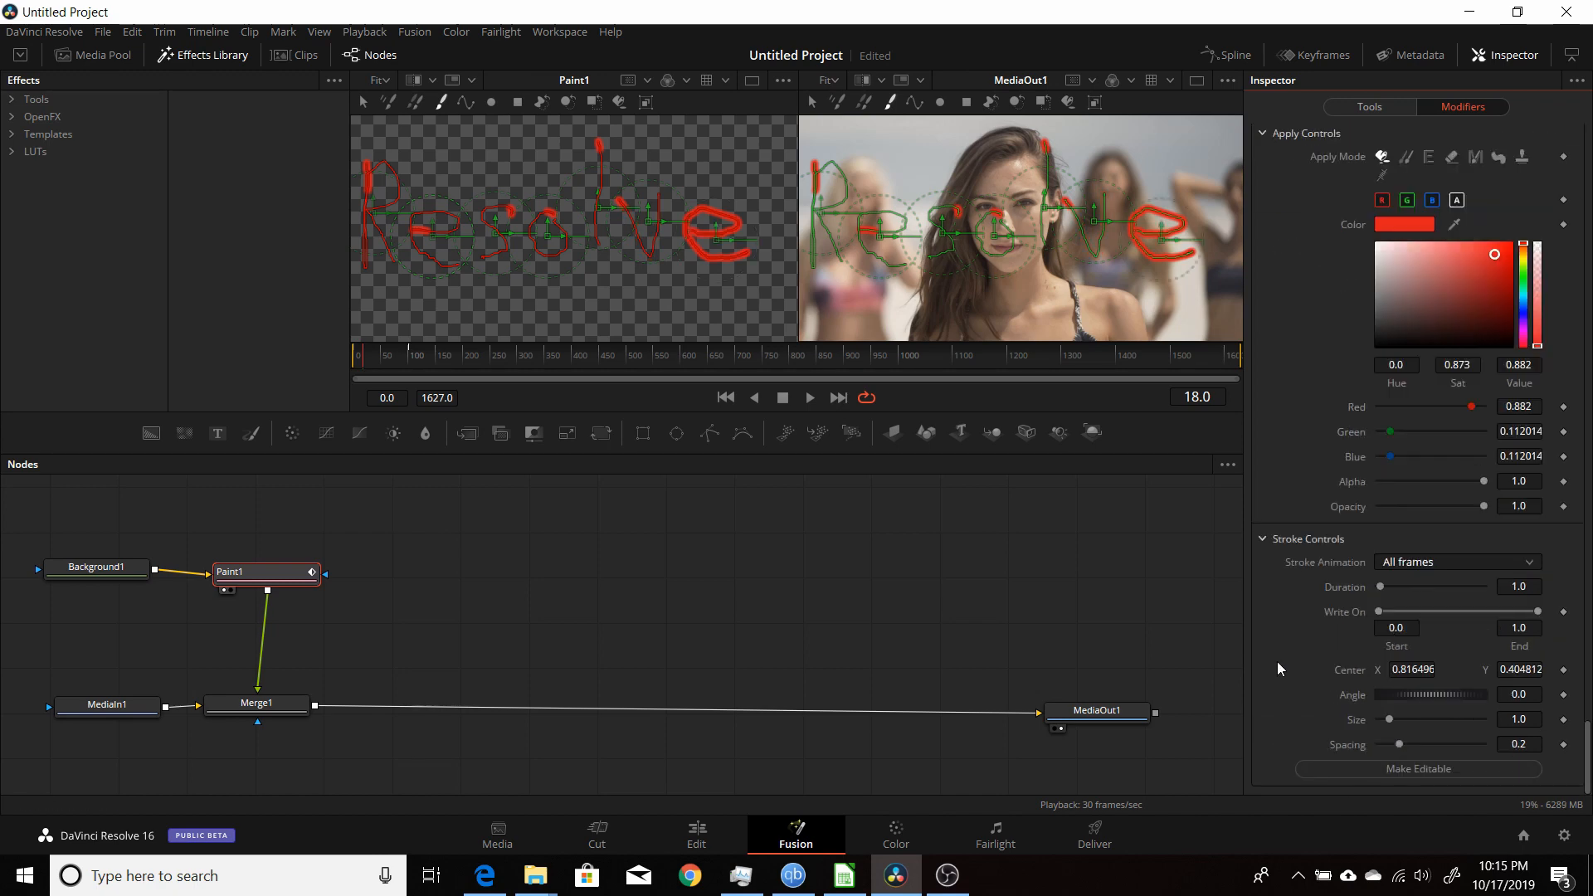
pyautogui.rightClick(1353, 615)
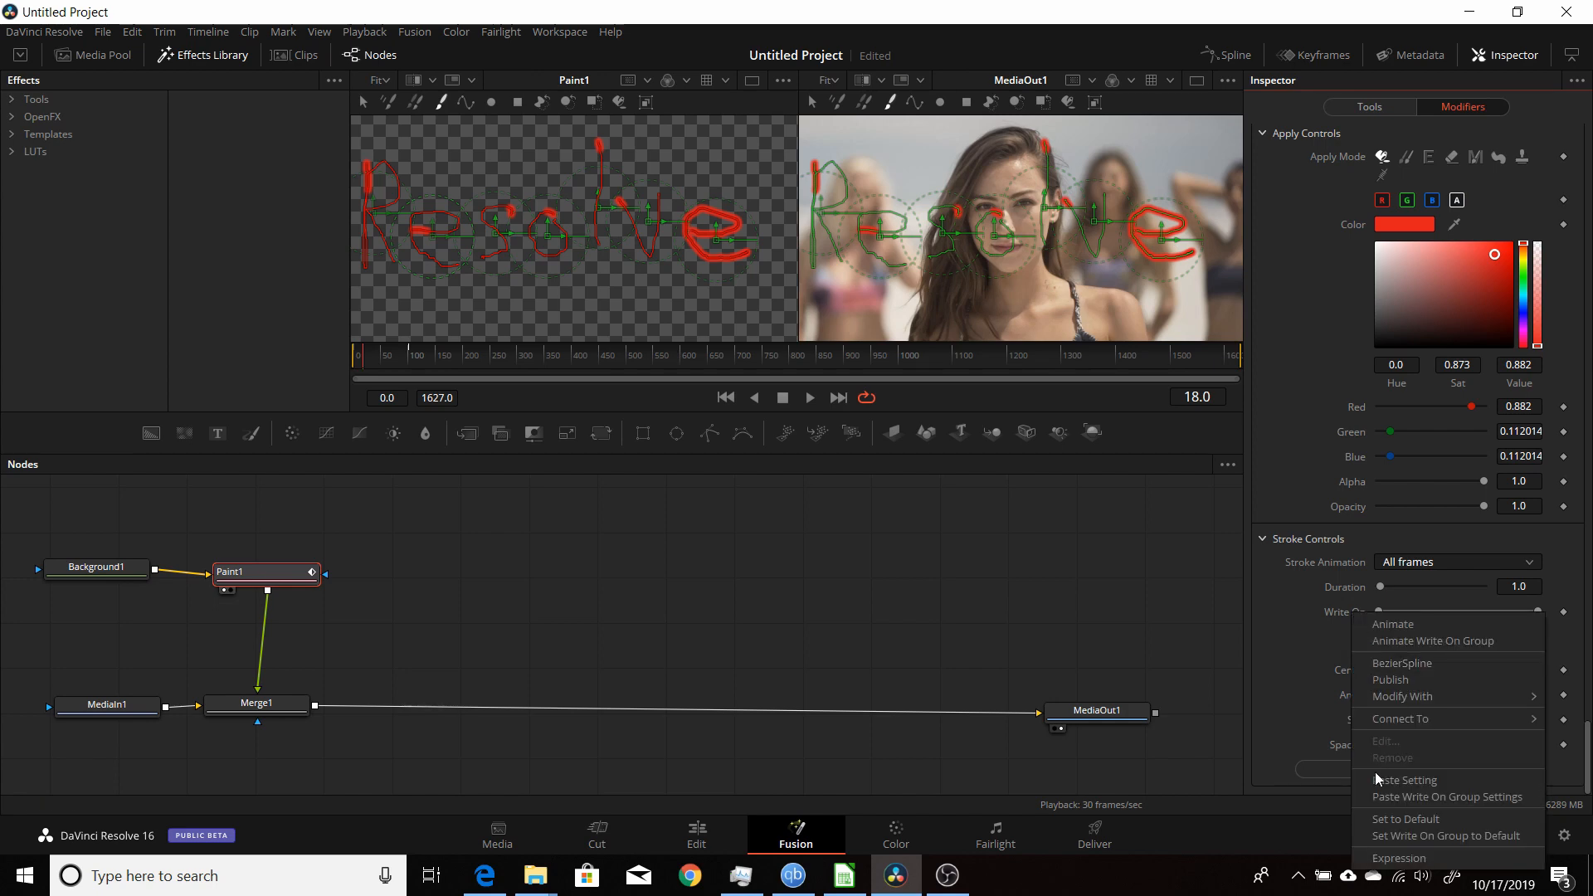
pyautogui.click(1378, 798)
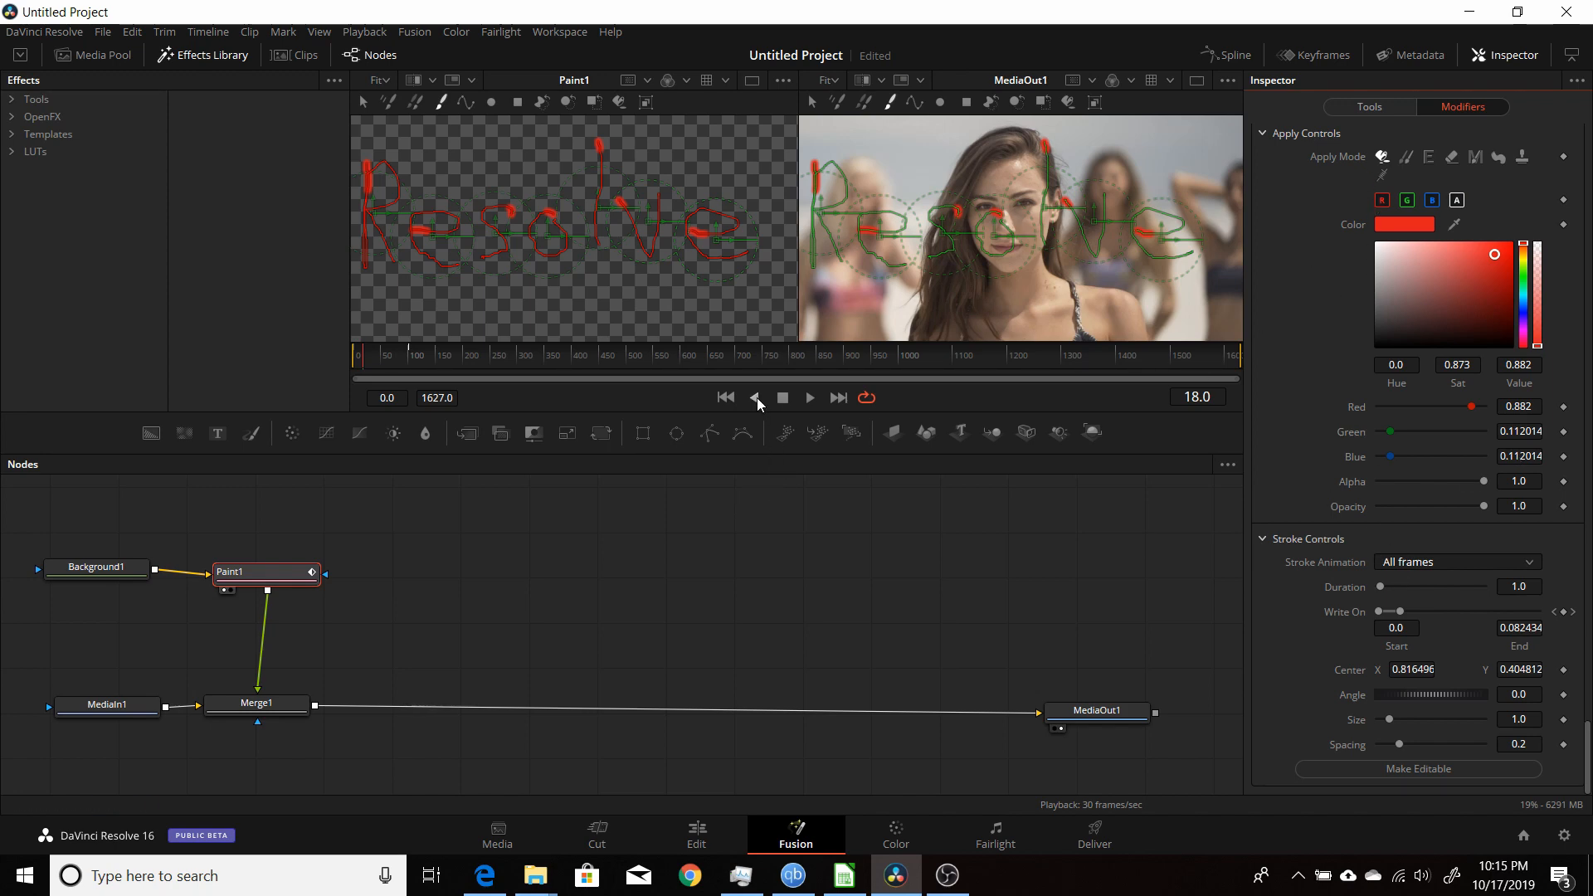
# Step: Deselect the Paint1 node and play the composition from frame 0 to review all letters writing on
pyautogui.click(725, 397)
pyautogui.click(730, 570)
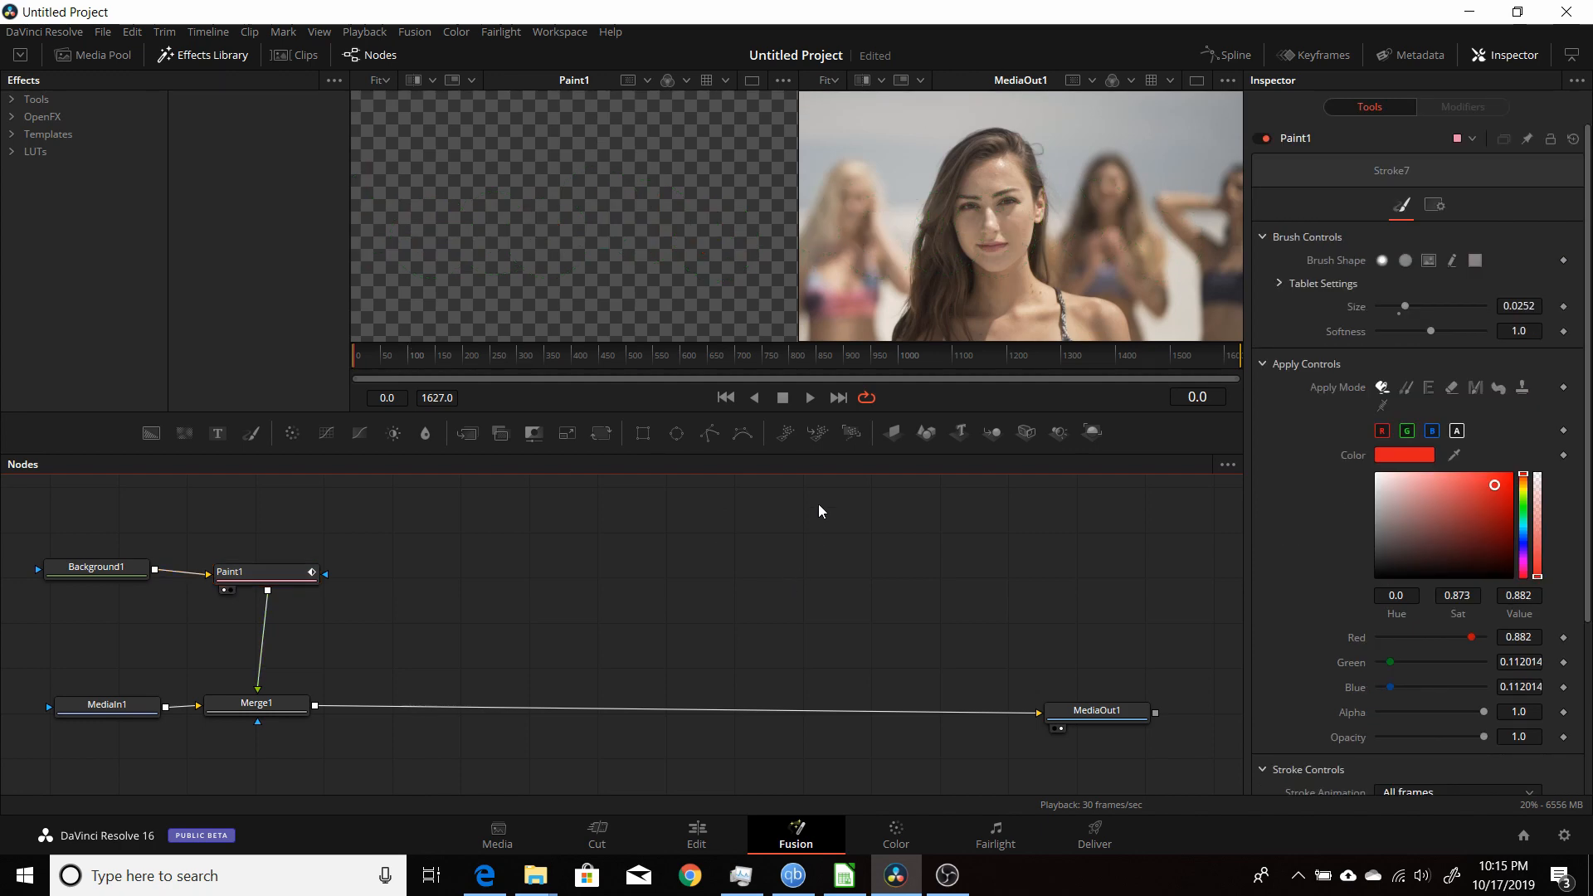
pyautogui.click(810, 397)
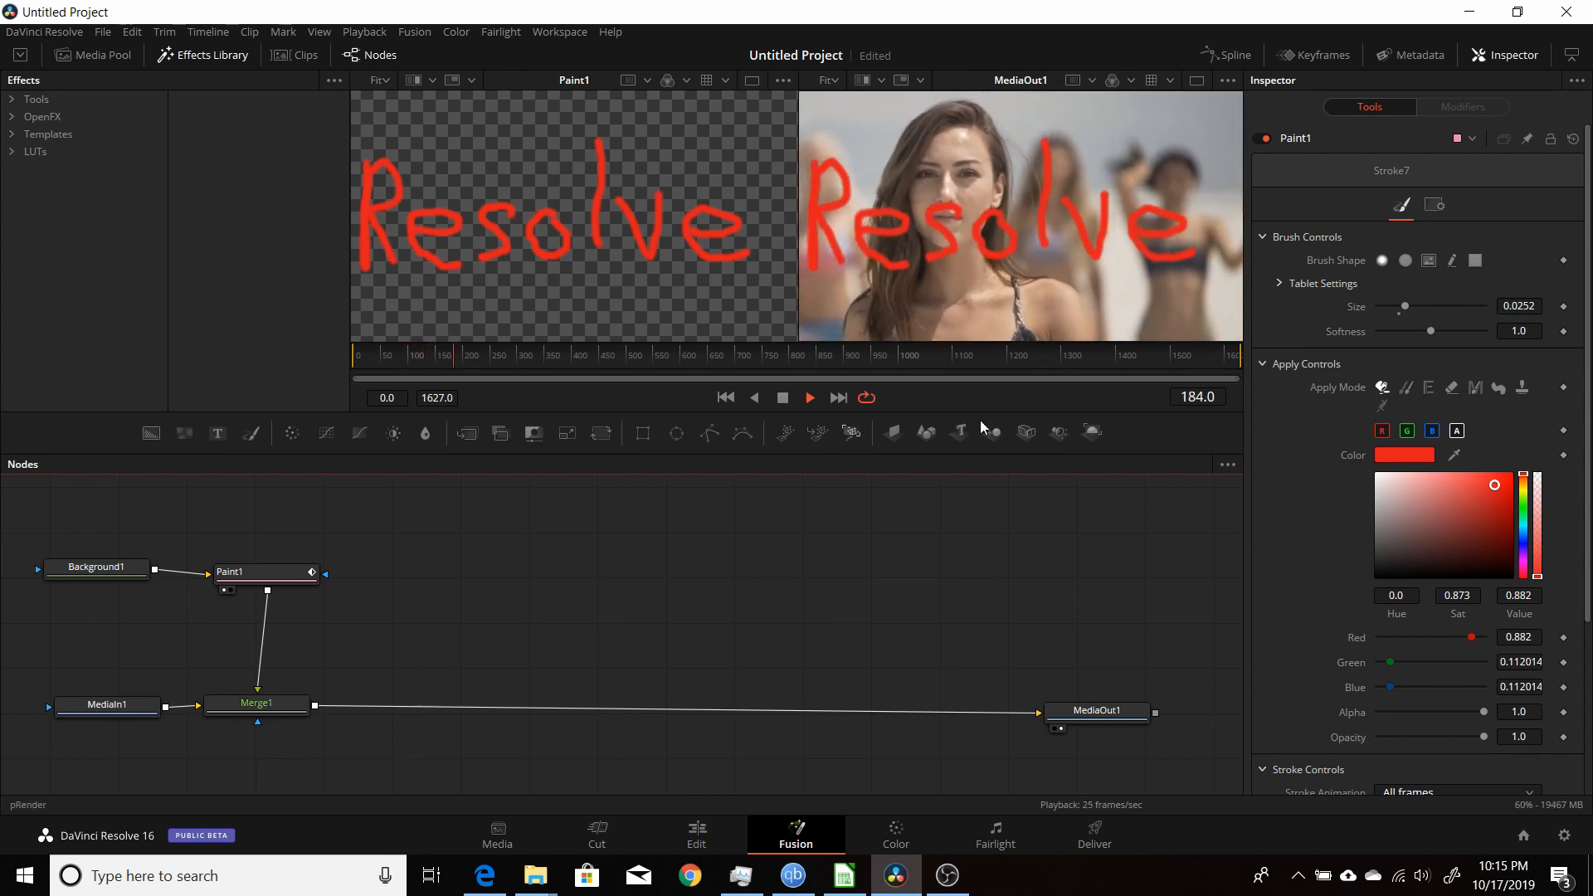
pyautogui.click(783, 399)
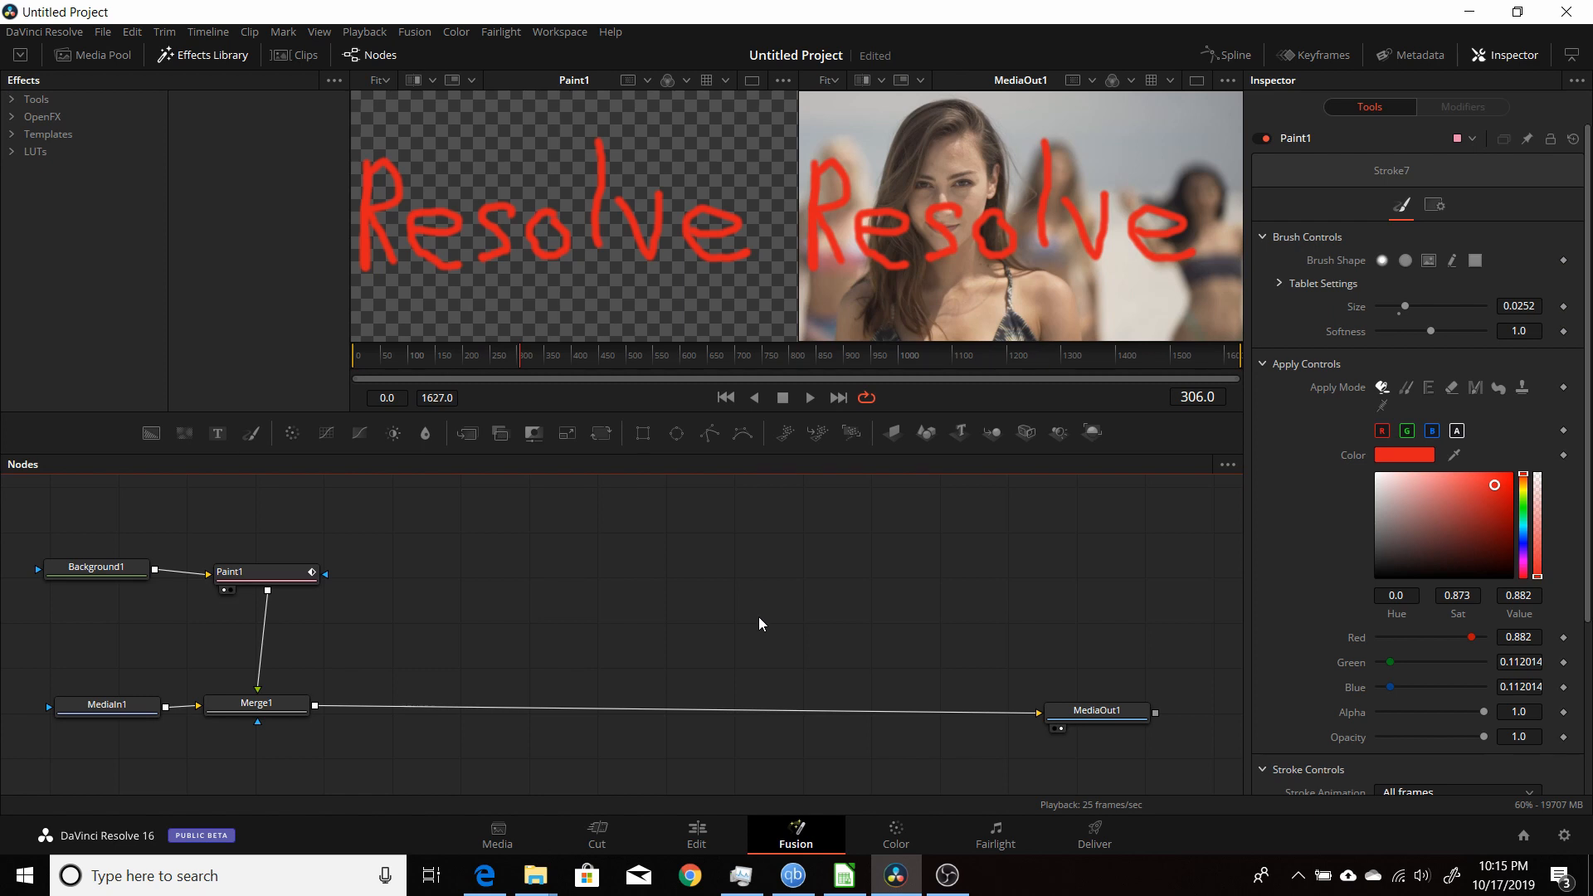